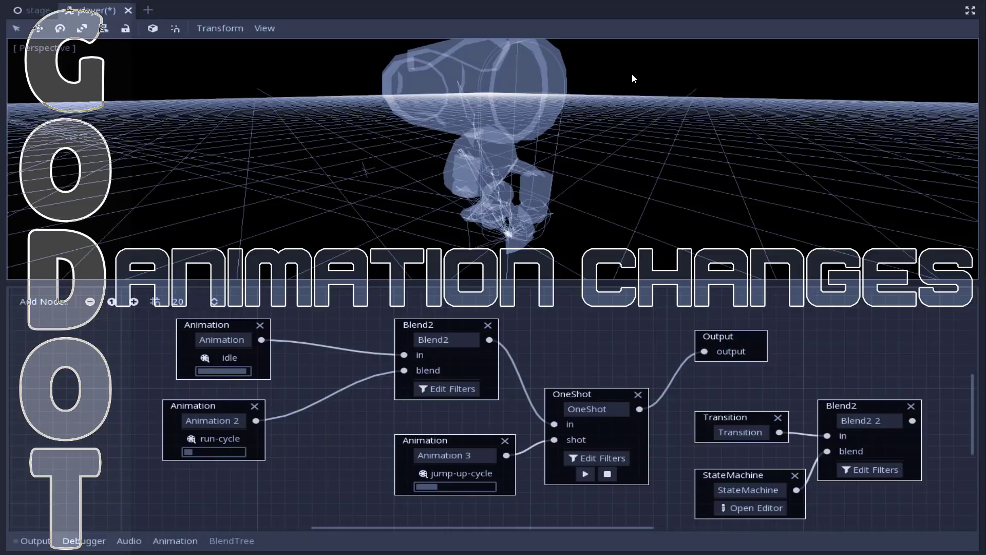
# Switch to the browser and skim the Godot article on the new animation tree and state machine.
pyautogui.hotkey('alt', 'Tab')
pyautogui.press('Tab')
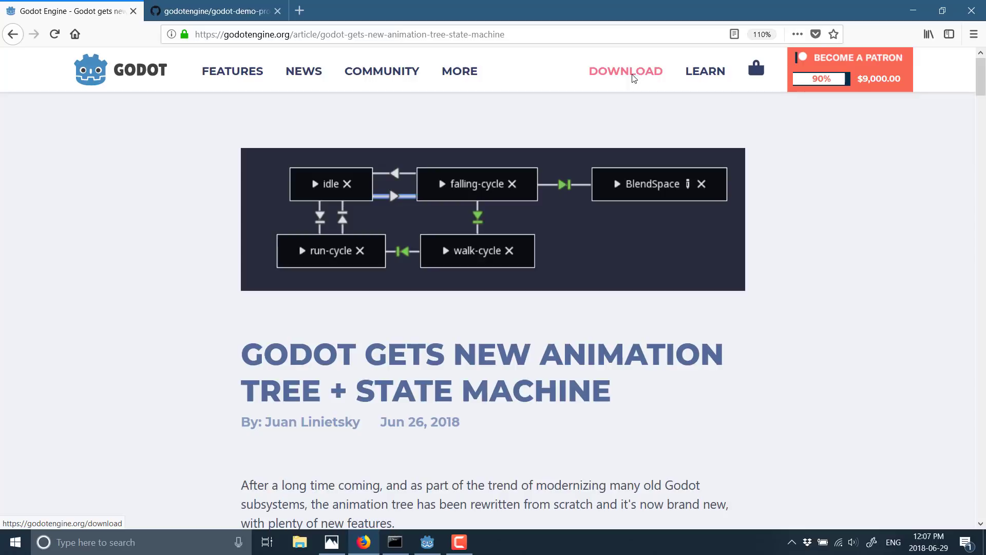
pyautogui.scroll(-10, 538, 365)
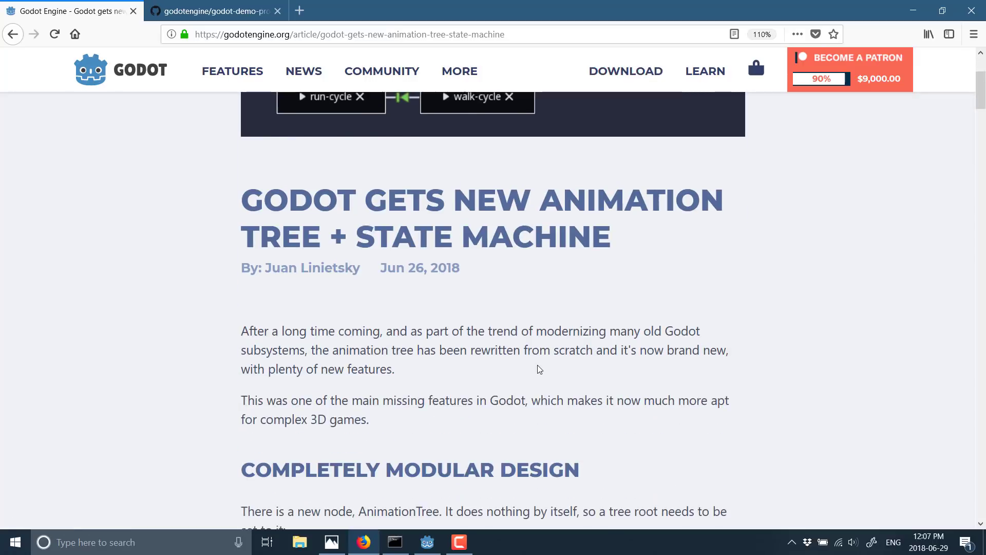
pyautogui.scroll(-20, 534, 343)
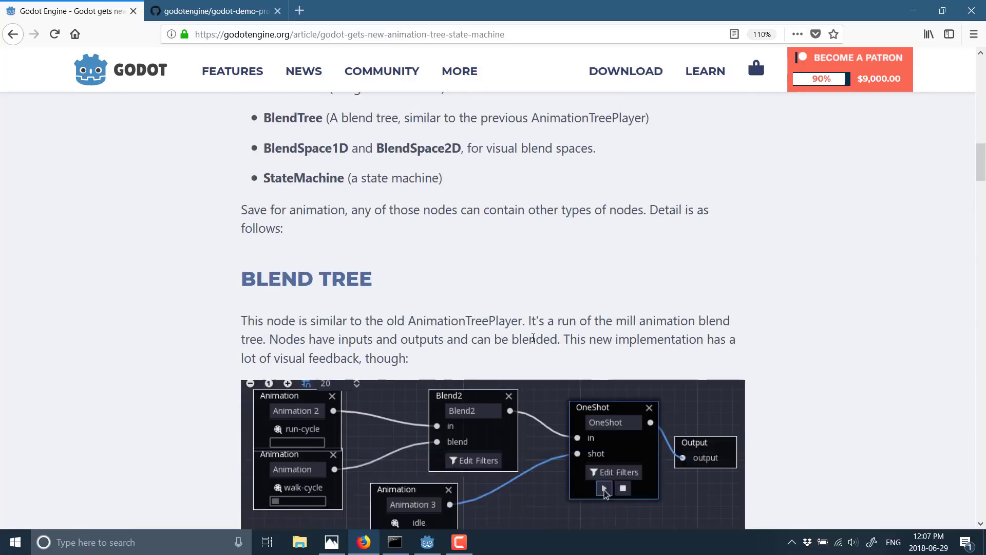
pyautogui.scroll(-20, 534, 341)
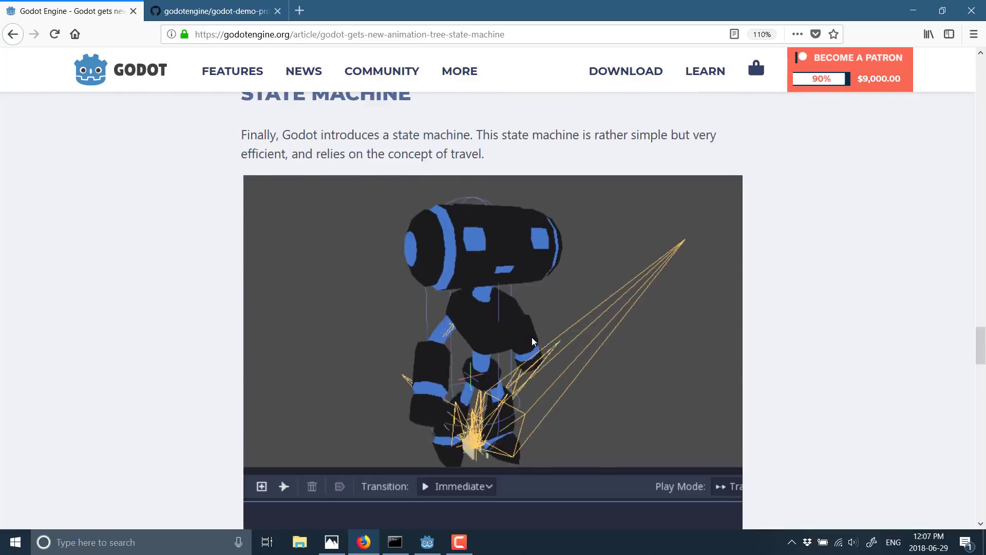
pyautogui.scroll(6, 534, 342)
pyautogui.scroll(8, 534, 342)
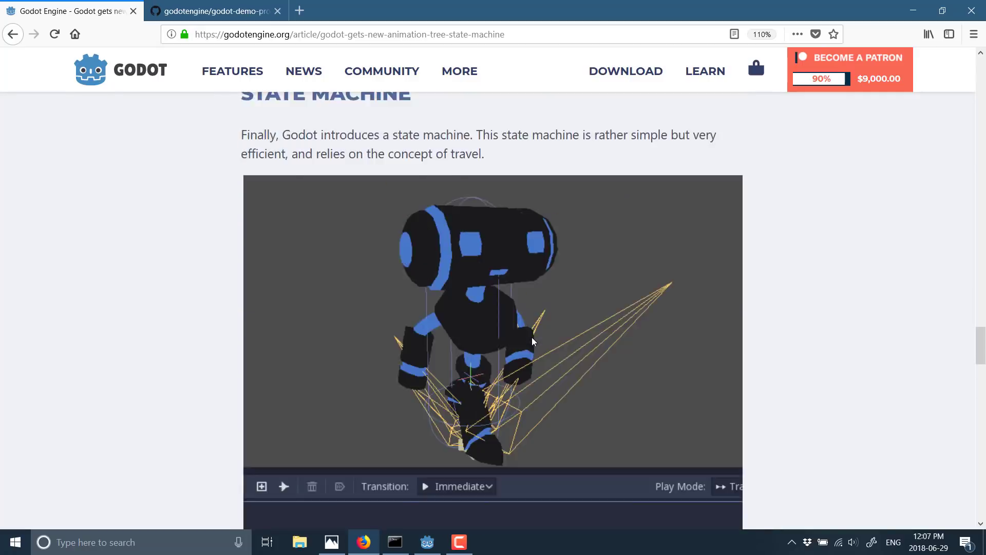
# Return to the Godot editor and add an AnimationTree node to the player scene.
pyautogui.hotkey('alt', 'Tab')
pyautogui.hotkey('alt', 'Tab')
pyautogui.hotkey('alt', 'Tab')
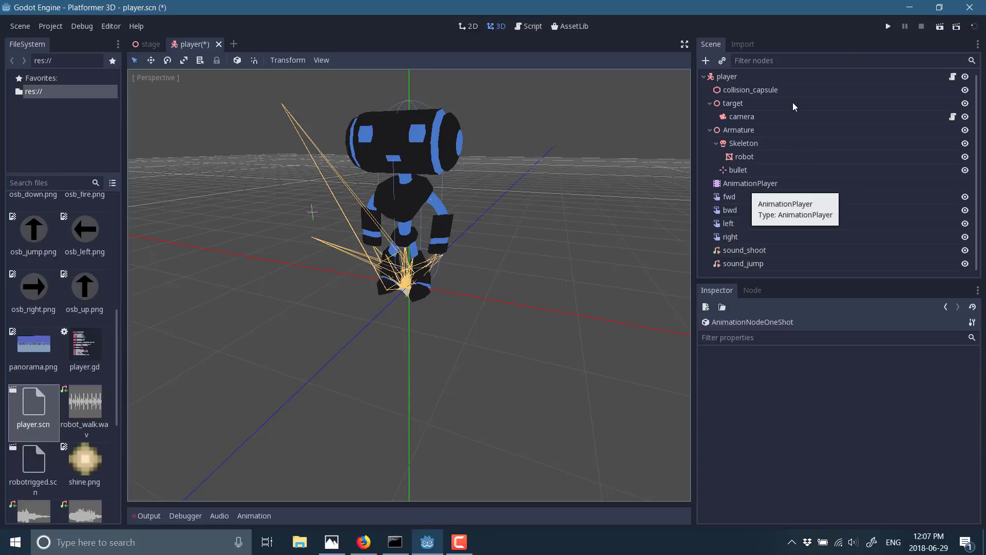
pyautogui.click(706, 60)
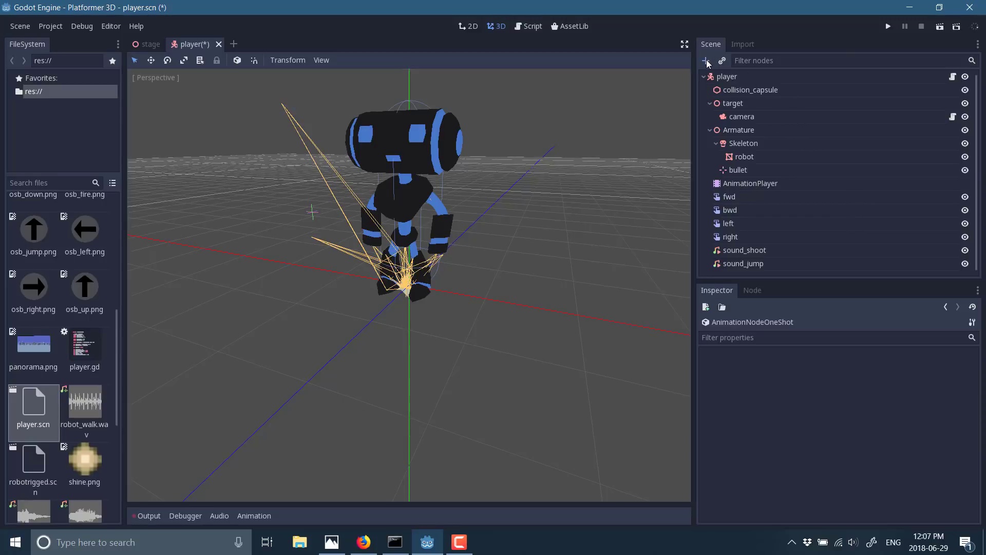
pyautogui.write('AnimationTre')
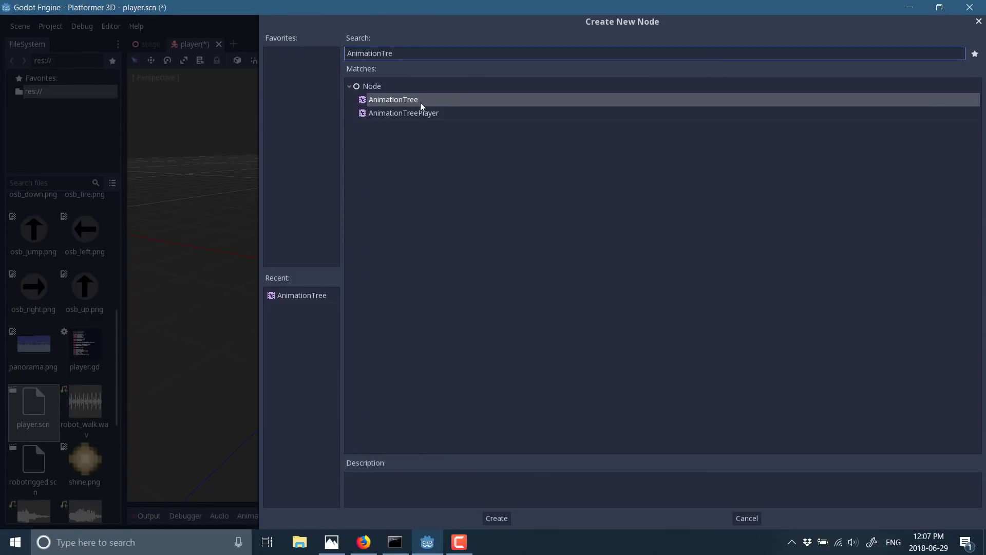
pyautogui.doubleClick(408, 102)
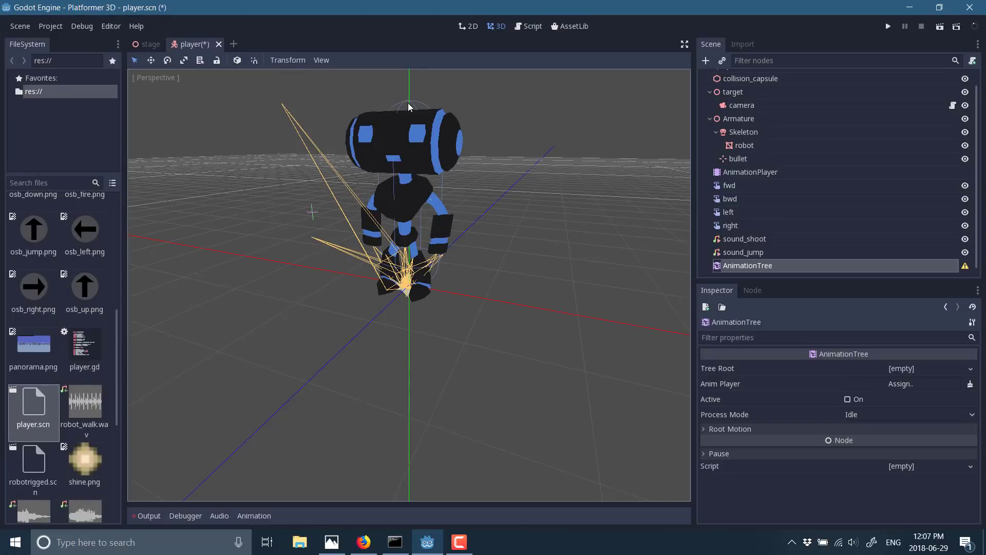
# Assign AnimationPlayer as the AnimationTree's anim player and set its tree root to a new AnimationNodeBlendTree.
pyautogui.click(847, 399)
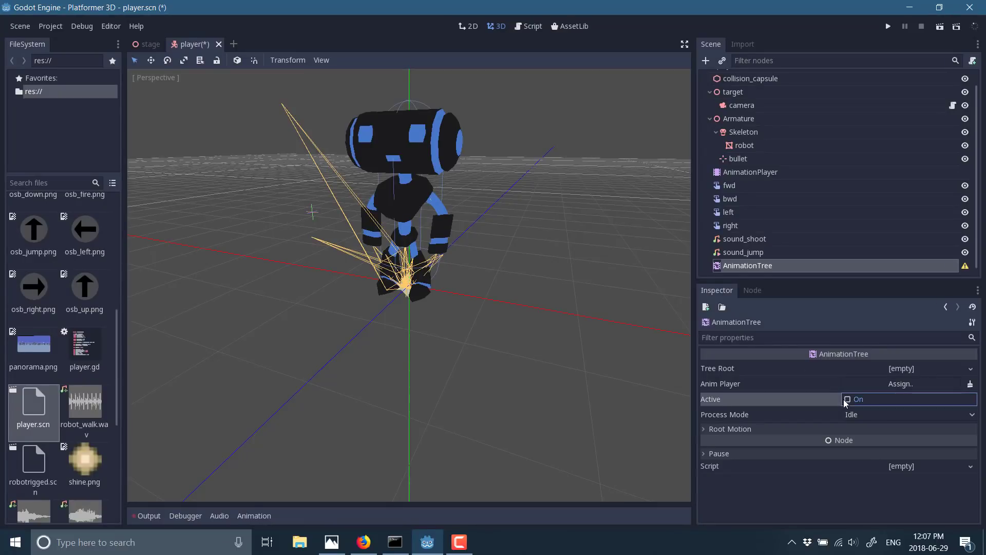
pyautogui.click(939, 388)
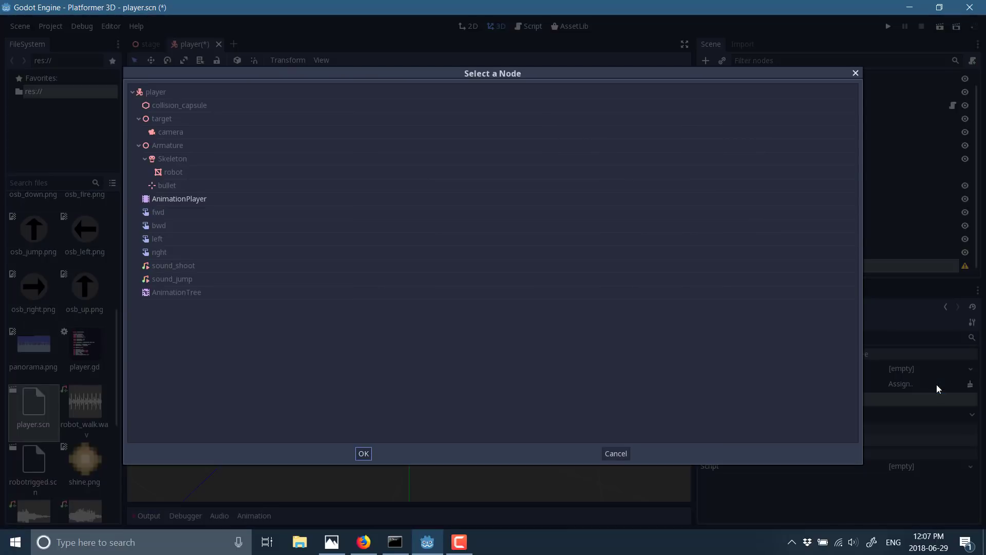
pyautogui.doubleClick(191, 200)
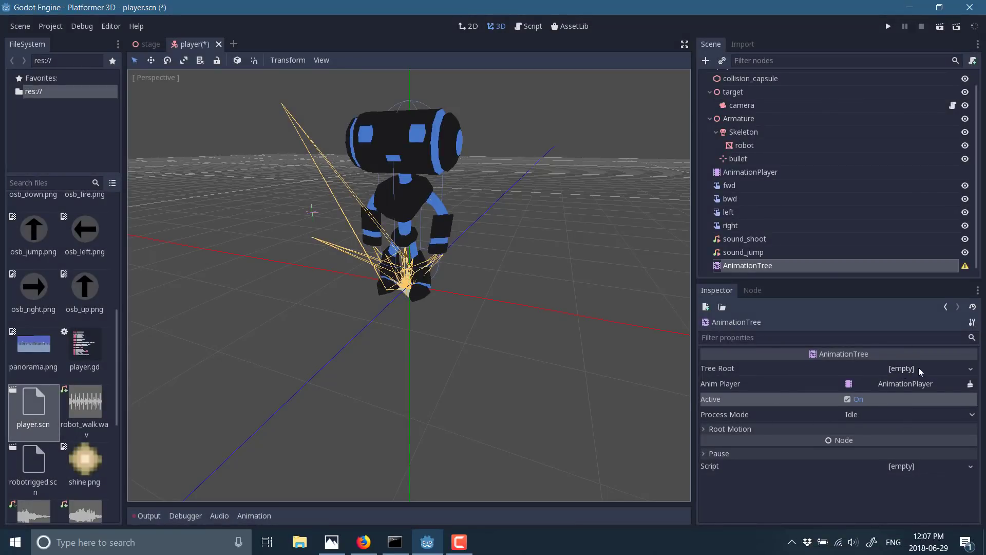
pyautogui.click(970, 369)
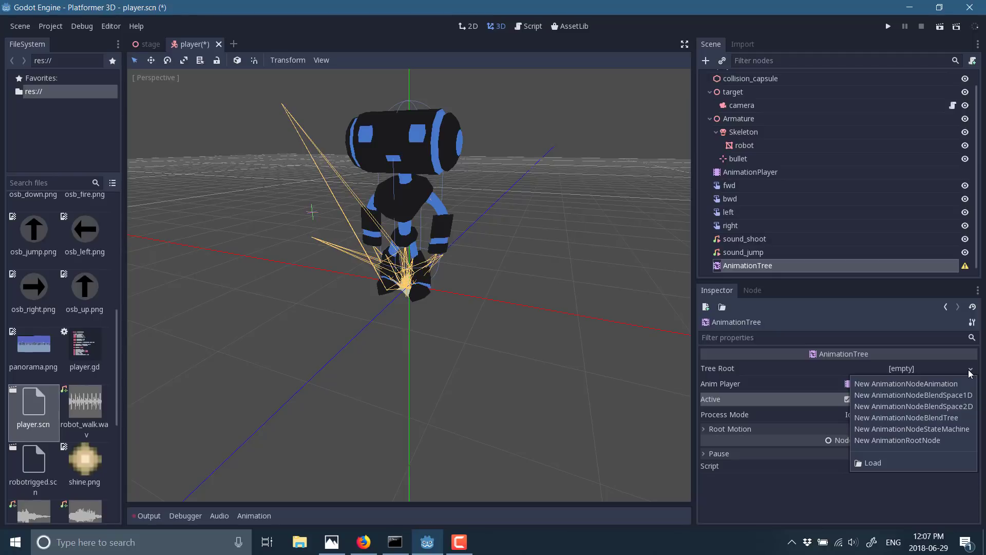
pyautogui.click(943, 417)
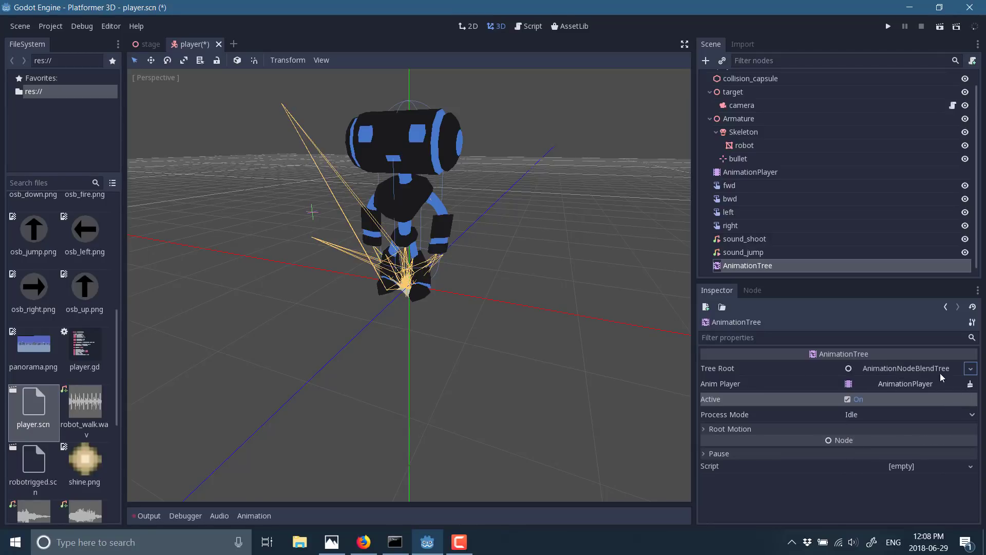
# Activate the AnimationTree and open its blend tree root for editing.
pyautogui.click(971, 369)
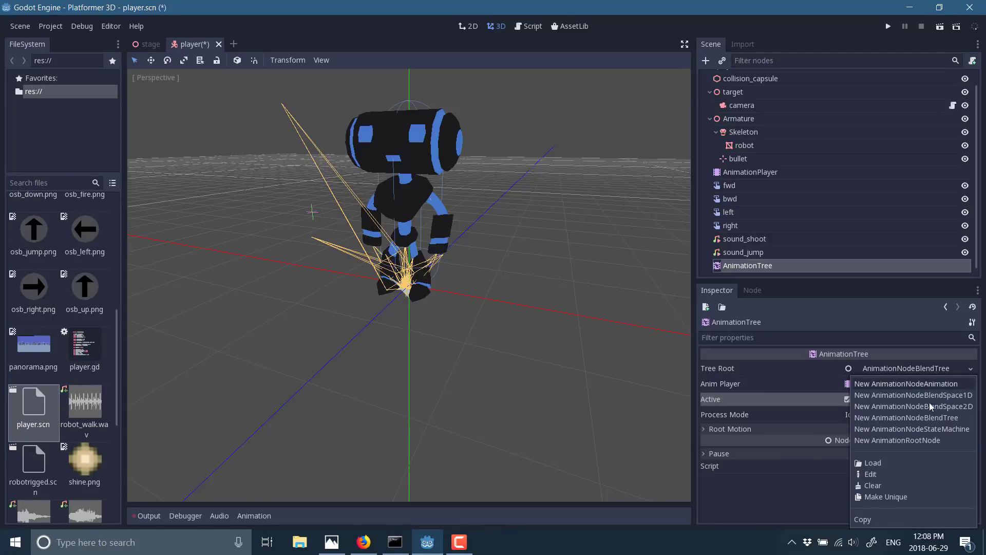
pyautogui.click(864, 471)
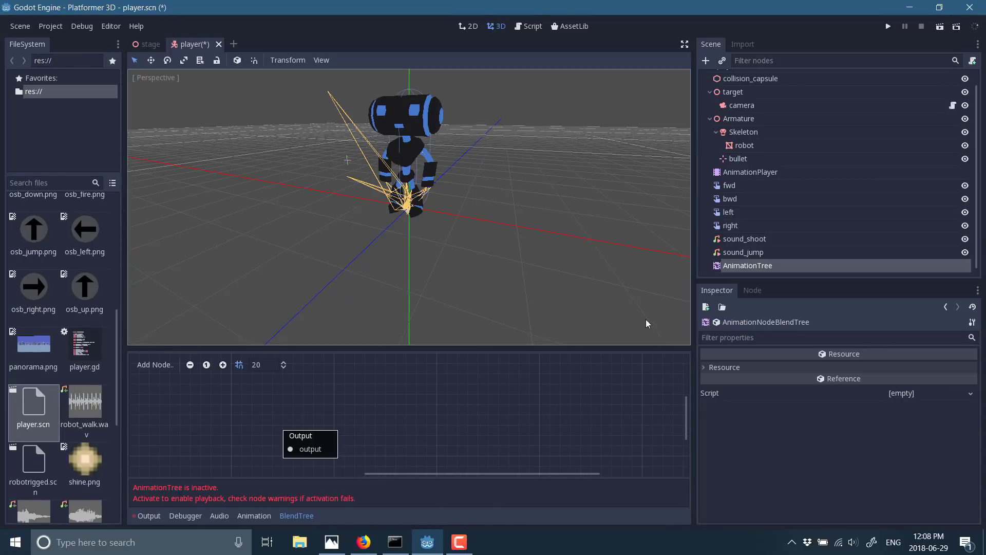
pyautogui.click(734, 266)
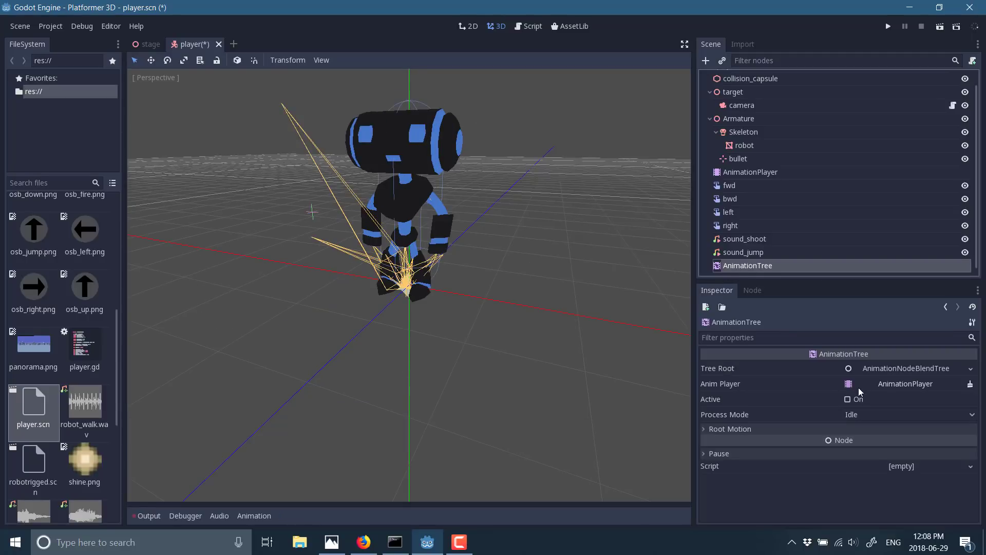
pyautogui.click(847, 400)
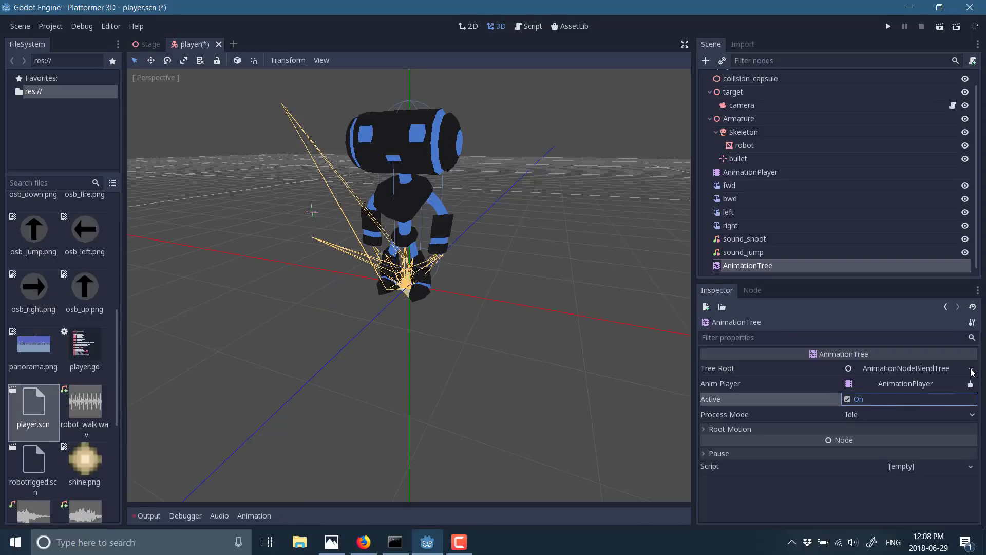
pyautogui.click(972, 372)
pyautogui.click(868, 478)
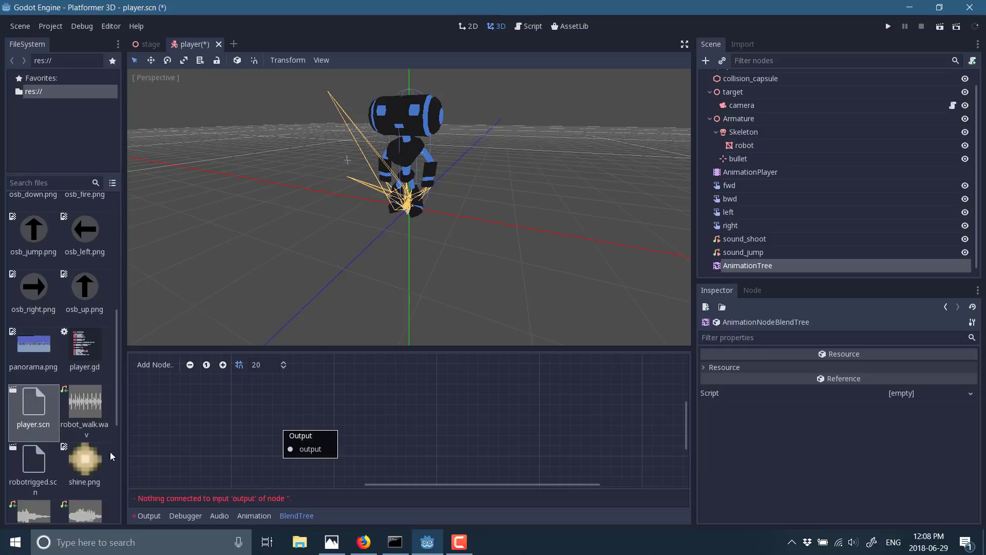
# Make room in the blend graph and add an Animation node set to walk-cycle on the left side of the Output node.
pyautogui.moveTo(295, 437); pyautogui.dragTo(441, 412)
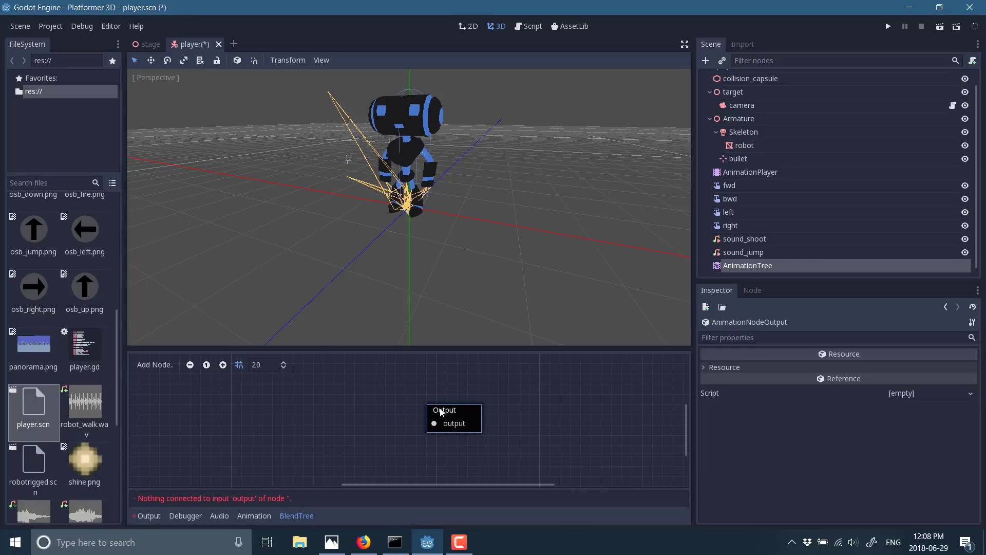
pyautogui.moveTo(427, 352); pyautogui.dragTo(426, 260)
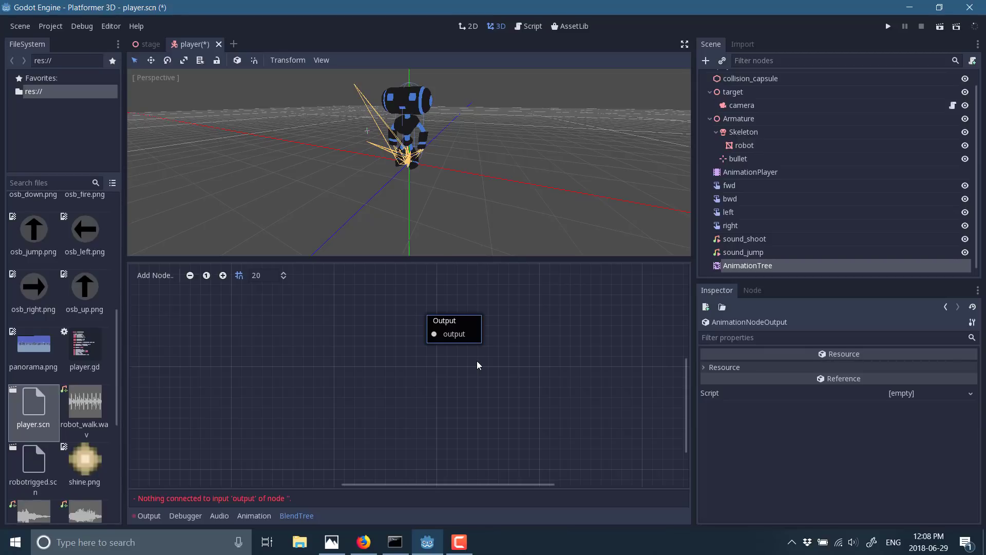
pyautogui.click(152, 276)
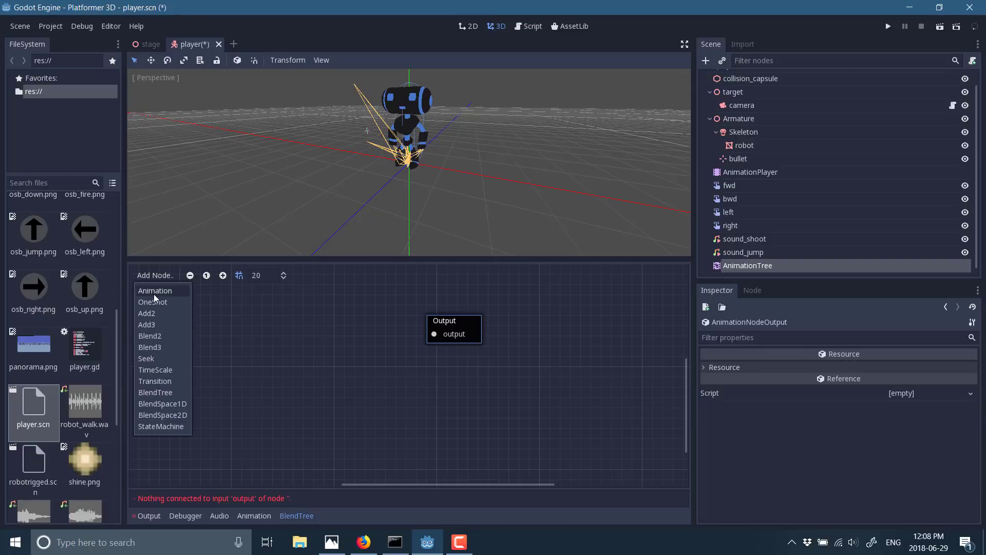
pyautogui.click(154, 295)
pyautogui.moveTo(429, 383); pyautogui.dragTo(262, 334)
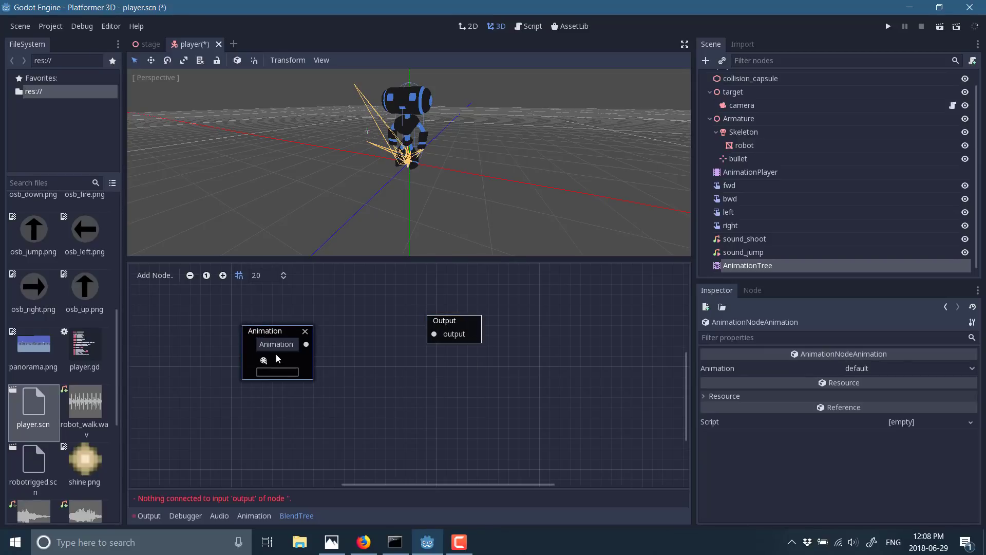
pyautogui.click(267, 372)
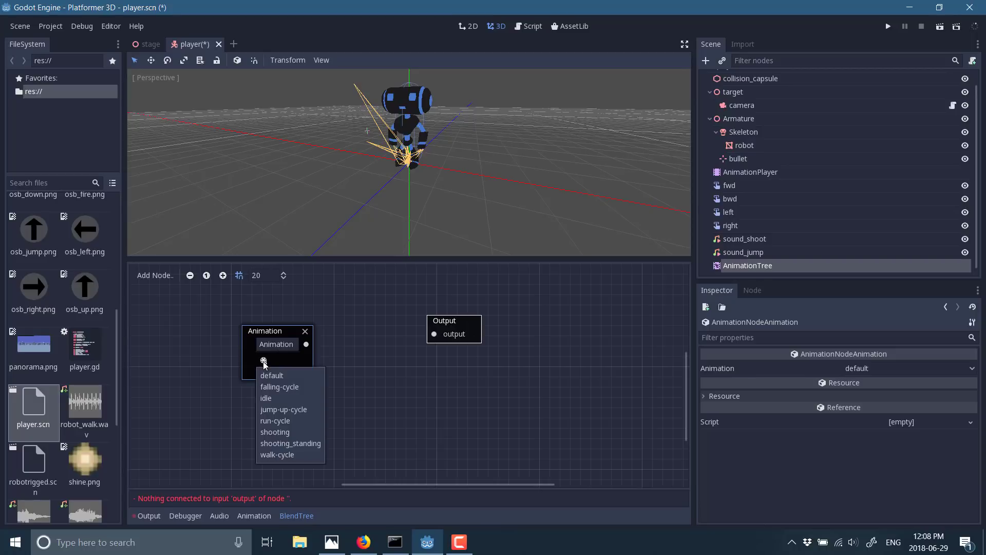
pyautogui.click(286, 455)
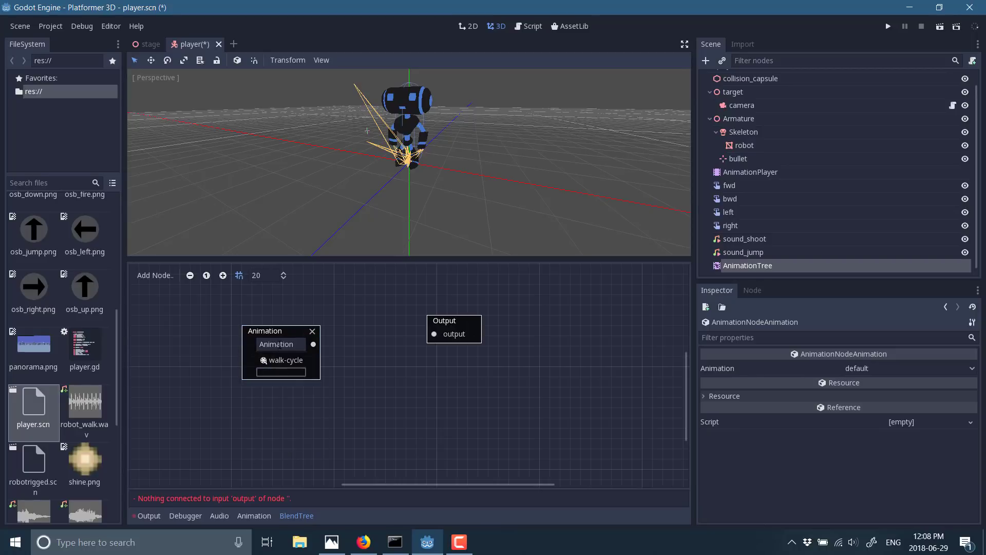
# Connect the walk-cycle Animation node to the Output node and preview the robot's animation in the viewport.
pyautogui.moveTo(274, 335); pyautogui.dragTo(434, 334)
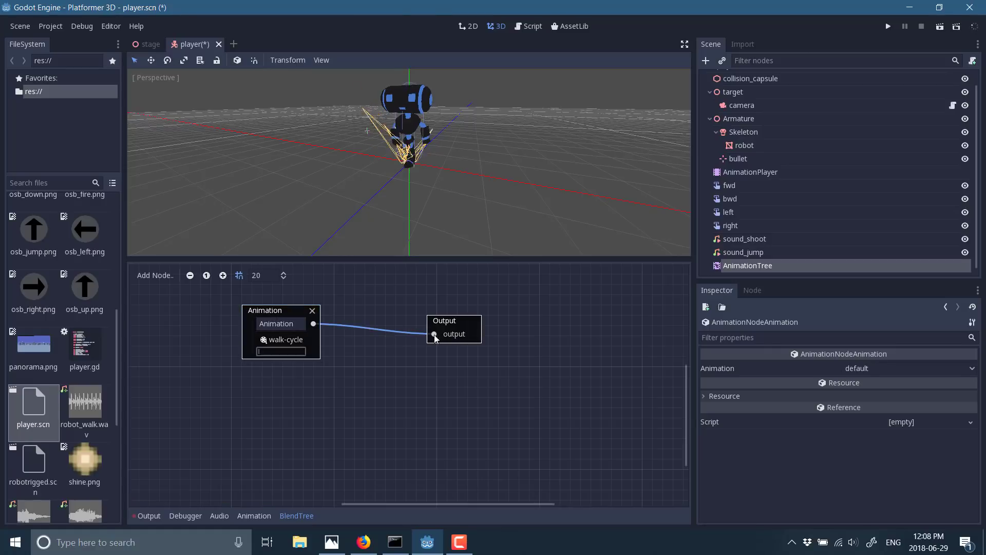
pyautogui.moveTo(346, 170); pyautogui.dragTo(421, 172, button='middle')
pyautogui.scroll(3, 421, 172)
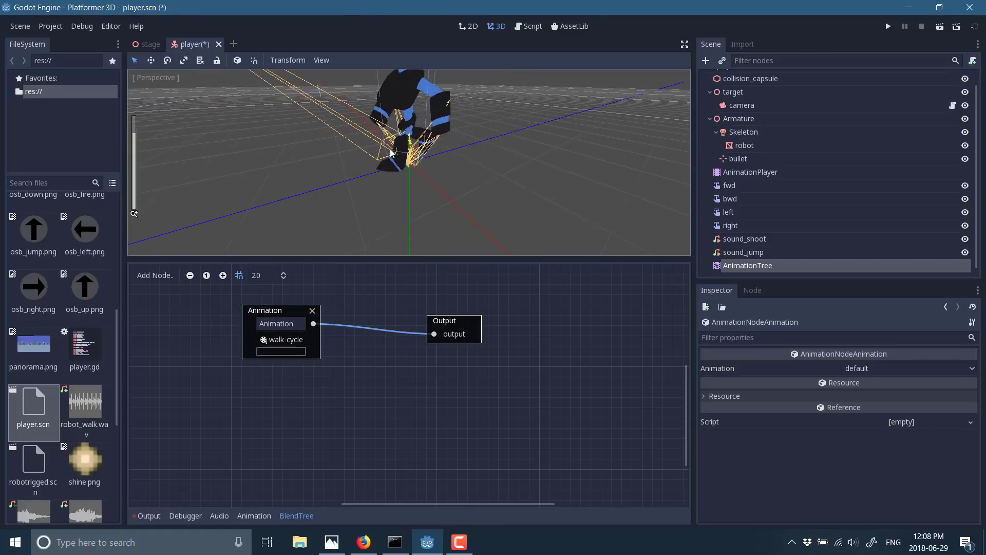
pyautogui.scroll(3, 422, 209)
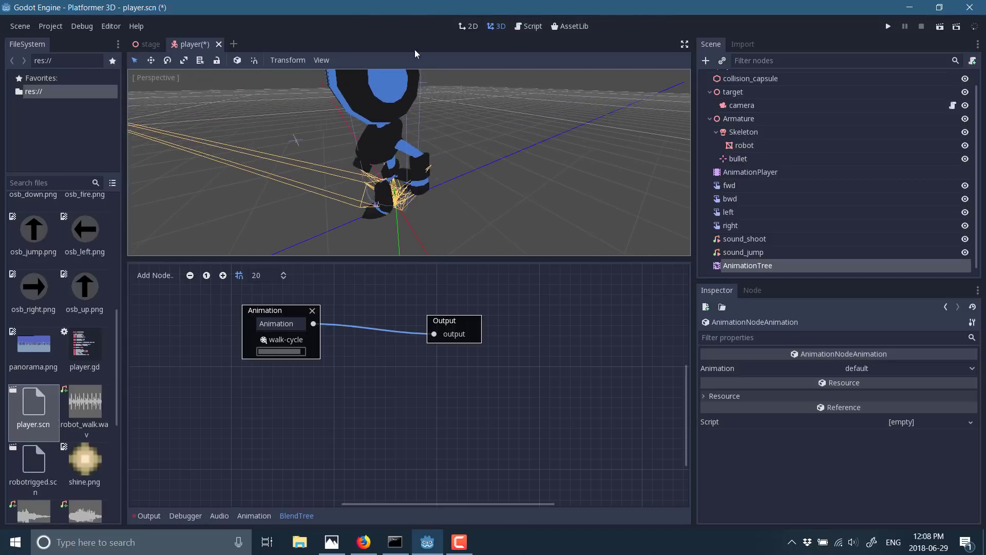
pyautogui.scroll(-5, 451, 137)
pyautogui.moveTo(451, 136); pyautogui.dragTo(495, 135, button='middle')
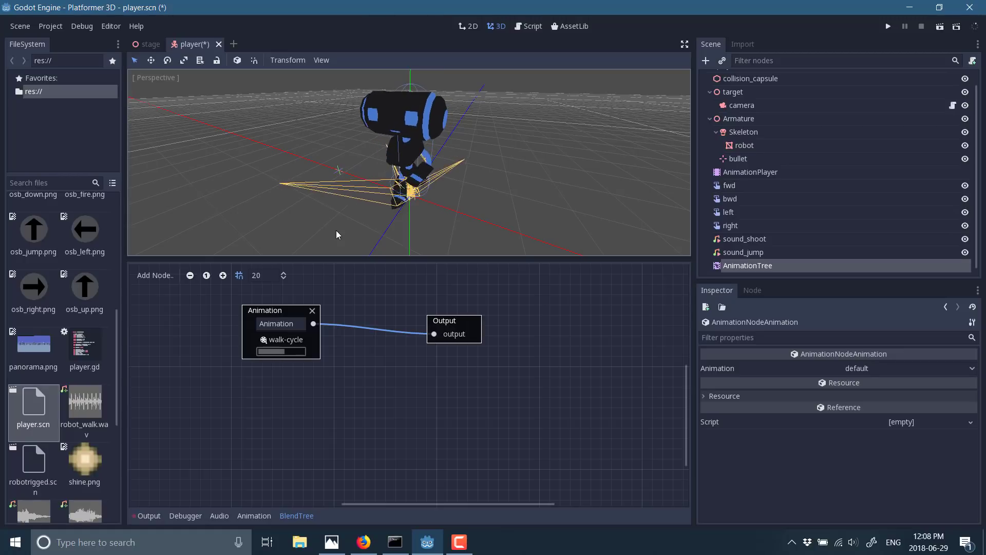
# Add a OneShot node to the blend graph and place it below and between the walk-cycle and Output nodes.
pyautogui.click(152, 276)
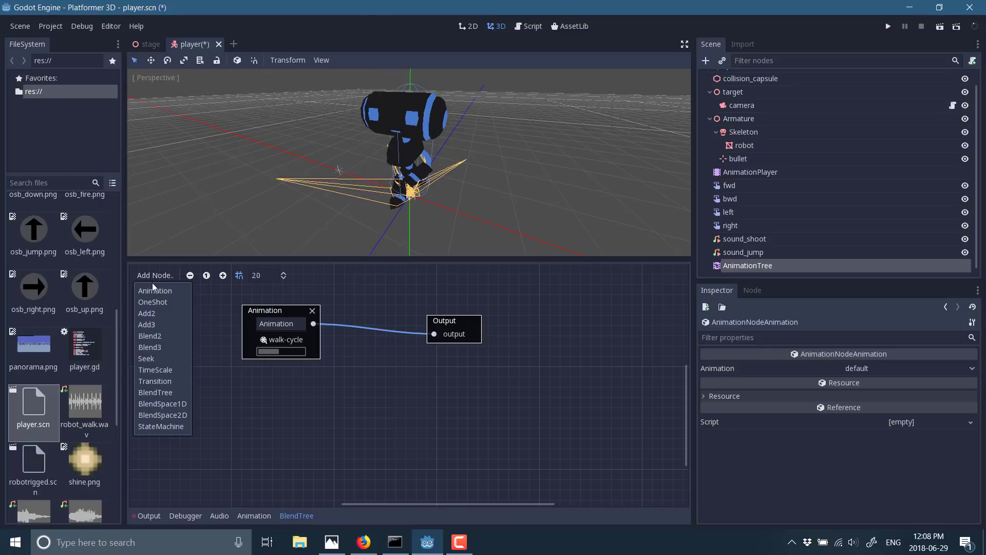
pyautogui.click(157, 301)
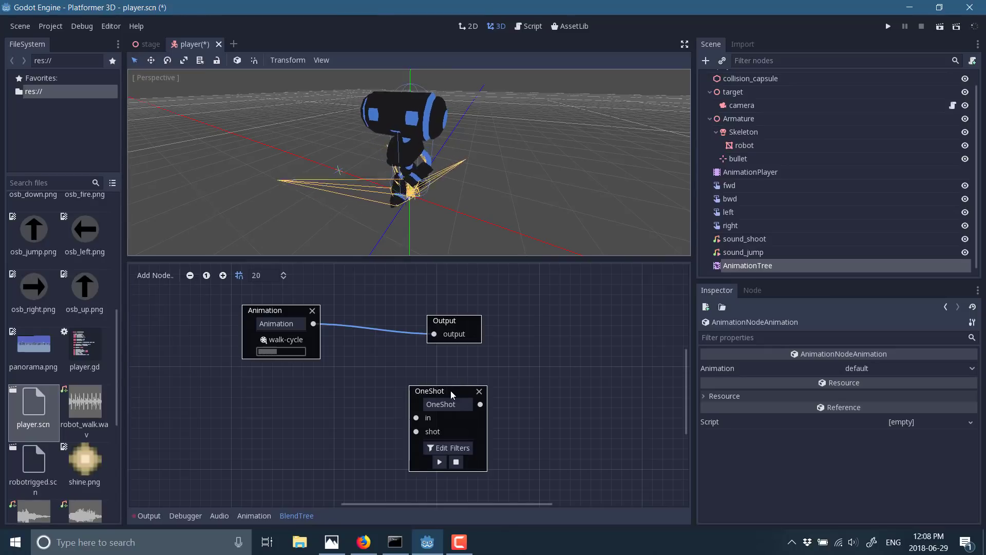
pyautogui.moveTo(450, 390); pyautogui.dragTo(369, 371)
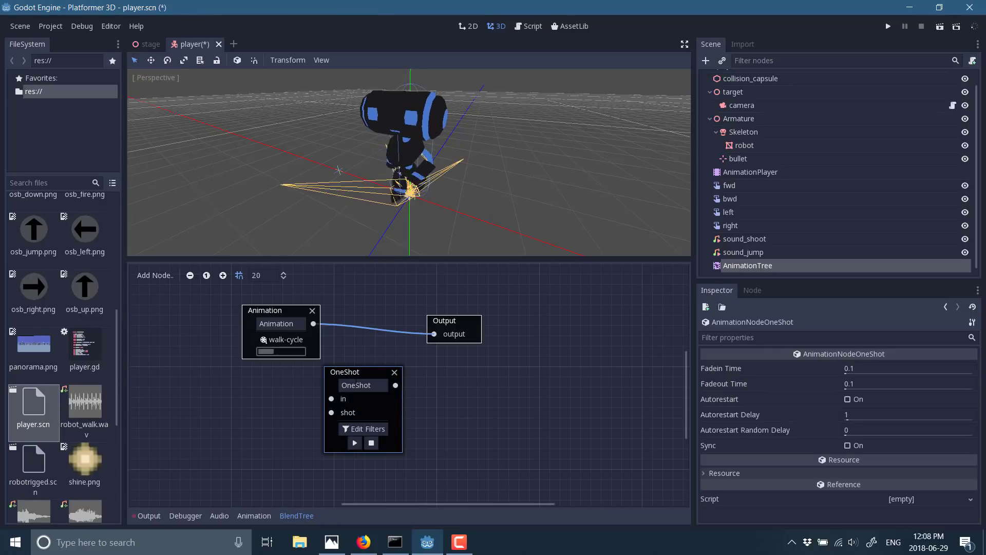
pyautogui.moveTo(370, 373); pyautogui.dragTo(390, 373)
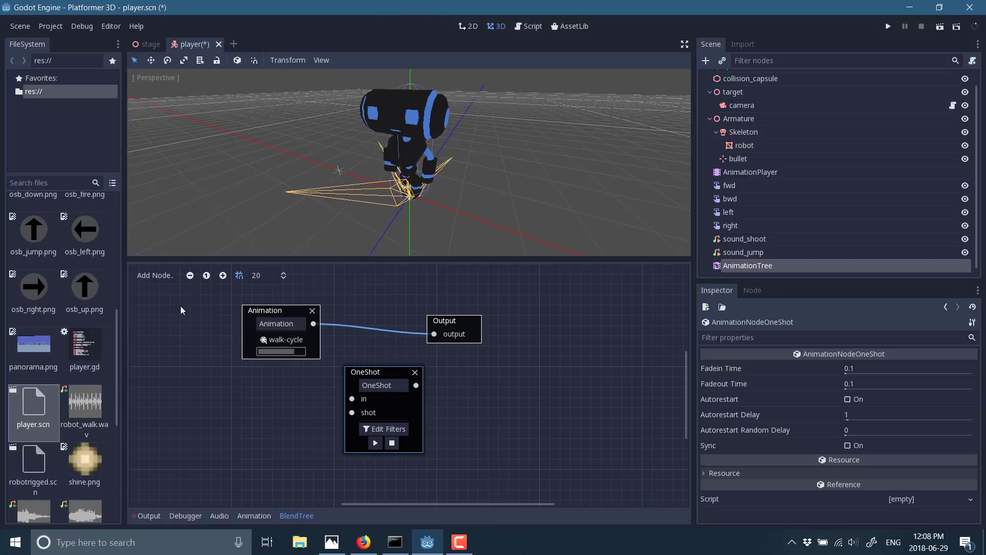
# Add a second Animation node below the walk-cycle node and set it to the shooting animation.
pyautogui.click(152, 275)
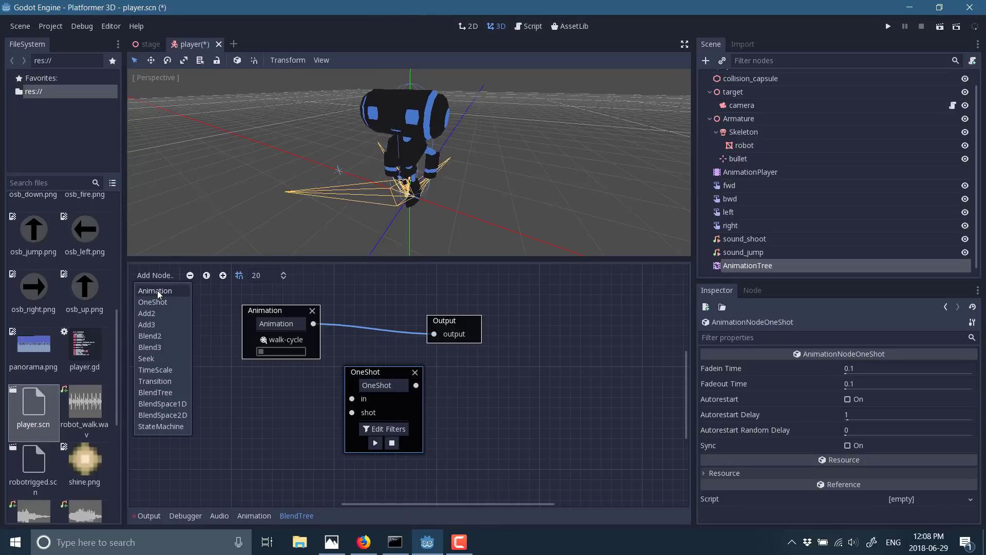
pyautogui.click(157, 290)
pyautogui.moveTo(452, 389); pyautogui.dragTo(233, 411)
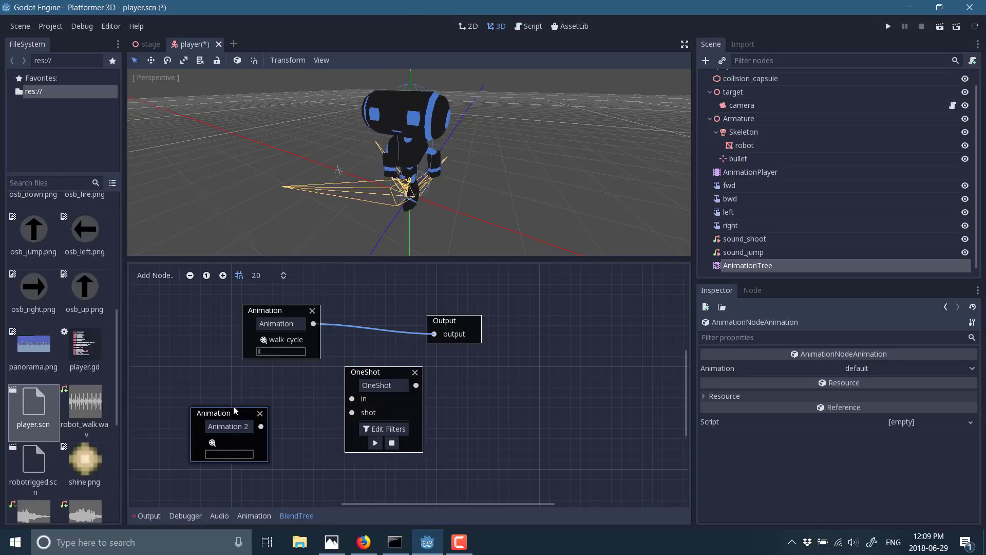
pyautogui.click(211, 443)
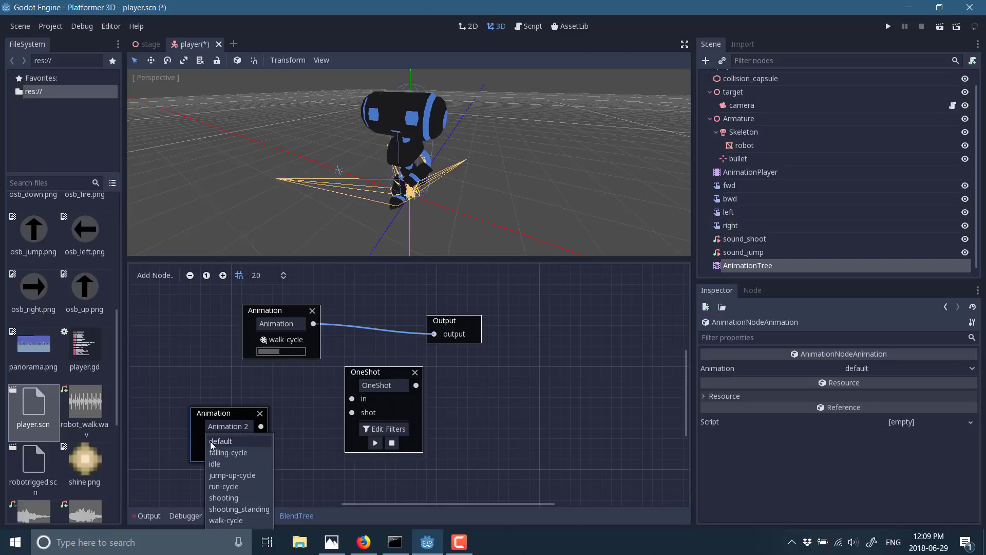
pyautogui.click(227, 499)
# Wire walk-cycle to the OneShot's in port, shooting to its shot port, and the OneShot to Output, with the OneShot between them.
pyautogui.moveTo(260, 426); pyautogui.dragTo(353, 414)
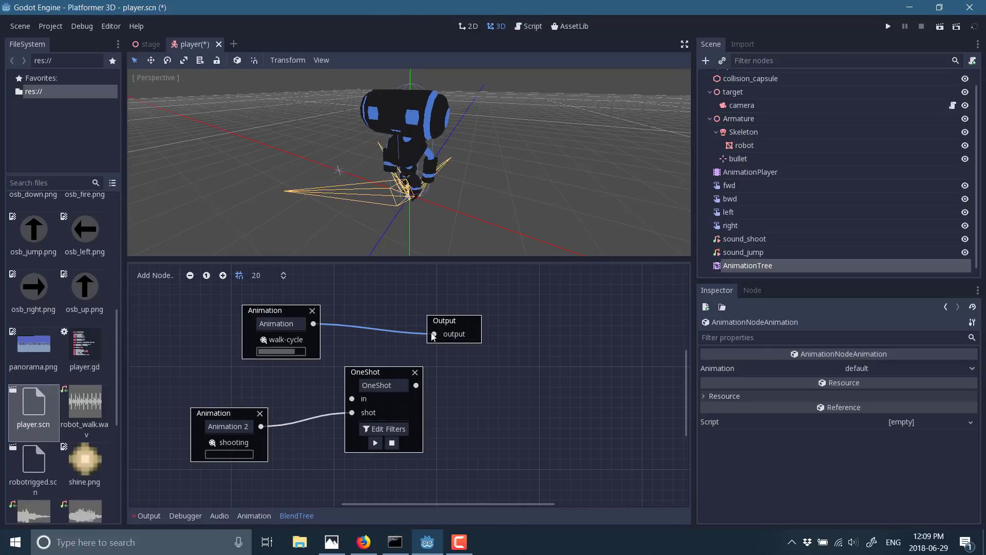
pyautogui.moveTo(434, 335); pyautogui.dragTo(527, 323)
pyautogui.moveTo(367, 384); pyautogui.dragTo(415, 340)
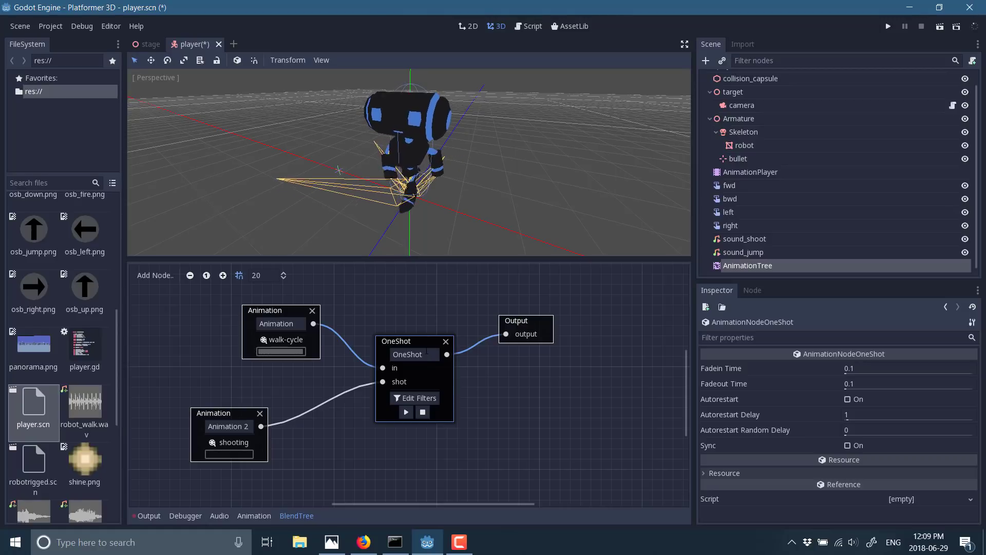
# Fire the OneShot node repeatedly to preview the shooting animation over the robot's walk cycle.
pyautogui.click(405, 412)
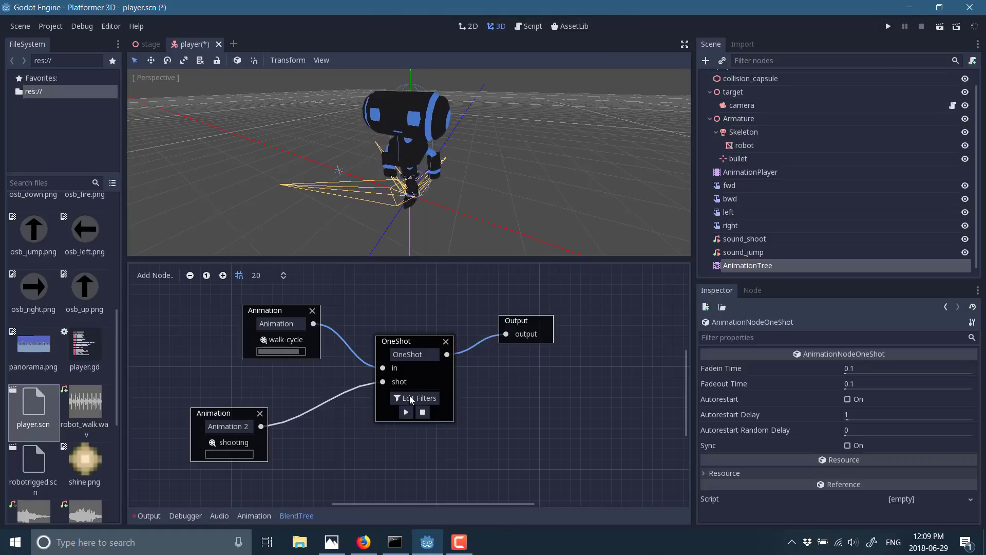
pyautogui.click(406, 412)
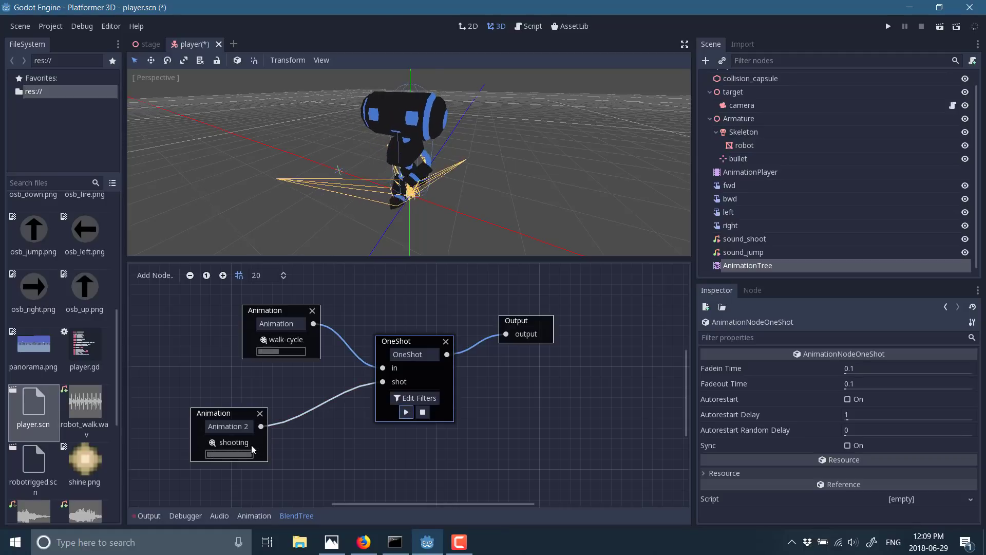
pyautogui.click(406, 411)
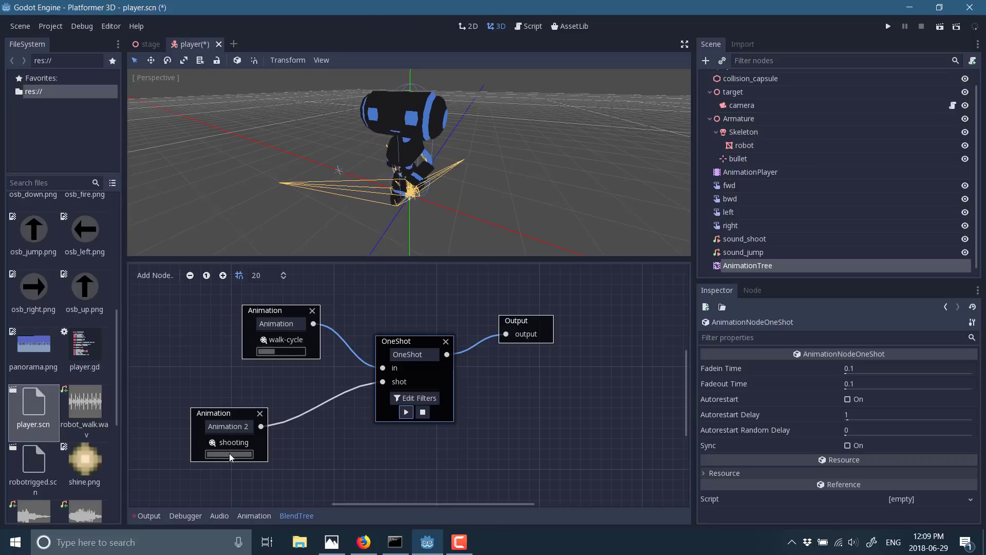
pyautogui.click(406, 411)
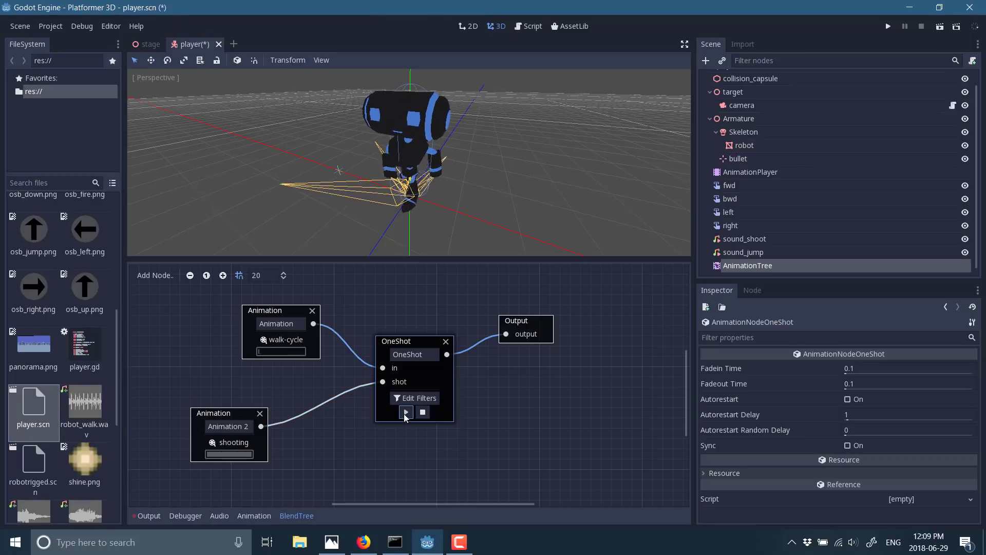
pyautogui.click(406, 412)
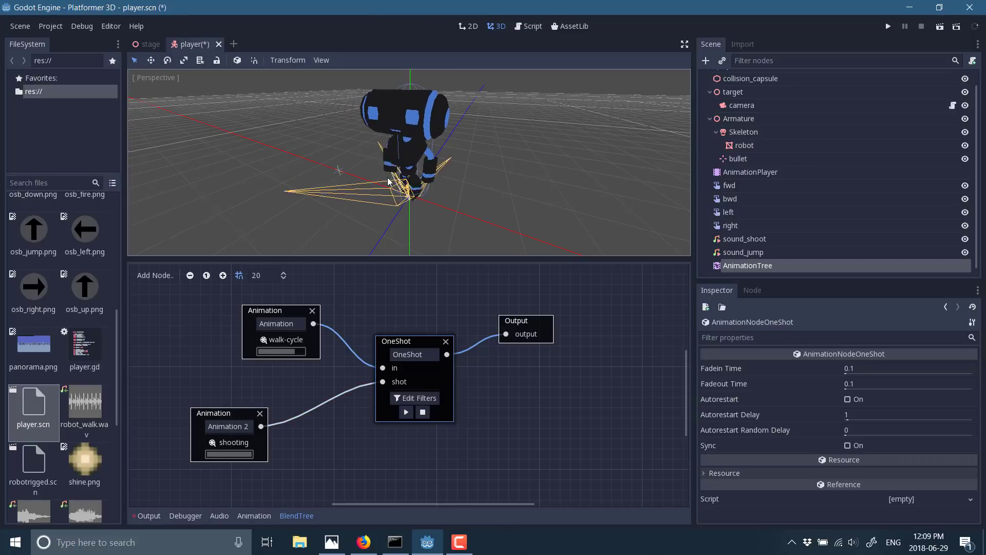
pyautogui.click(405, 411)
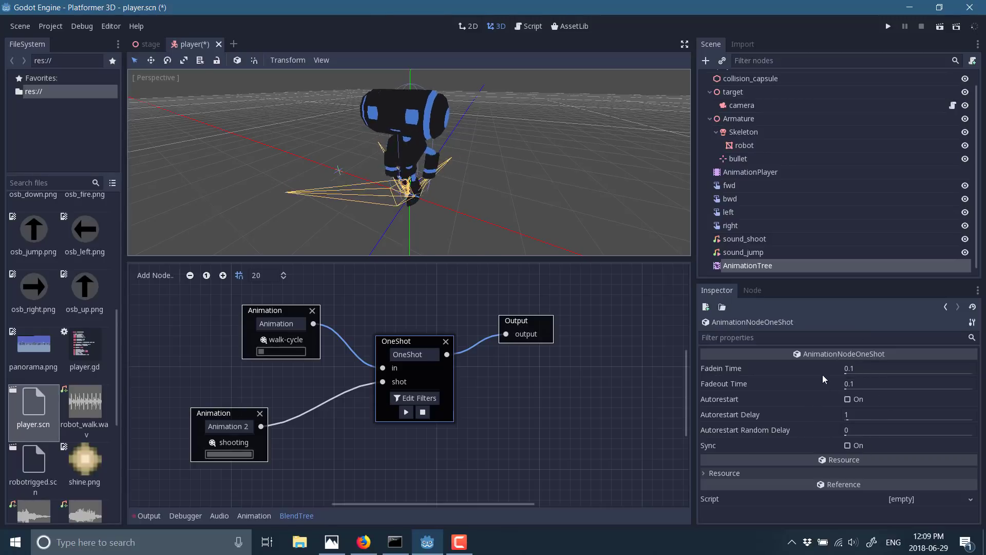
pyautogui.click(407, 412)
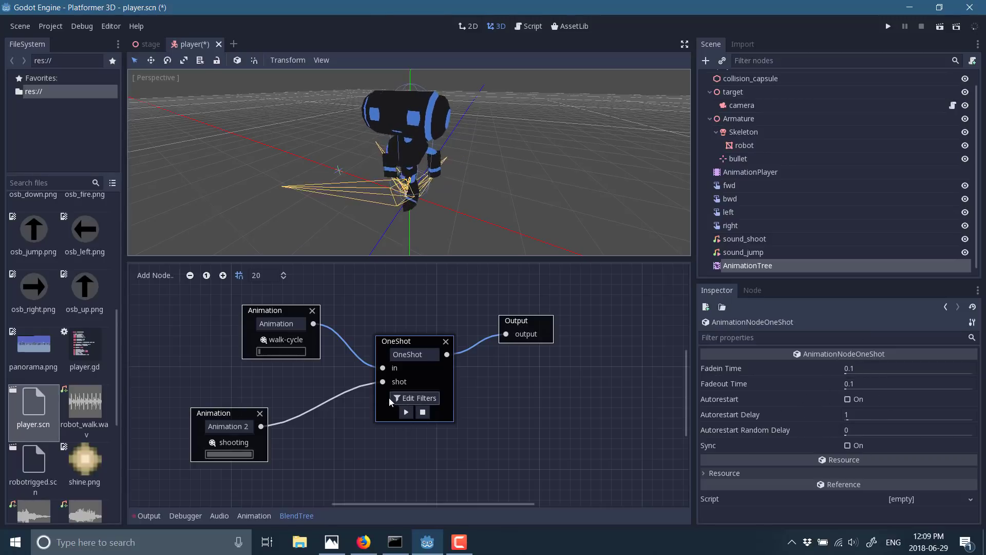
# Review the OneShot's filterable bone tracks without enabling filtering, and fire the shot once more.
pyautogui.click(393, 400)
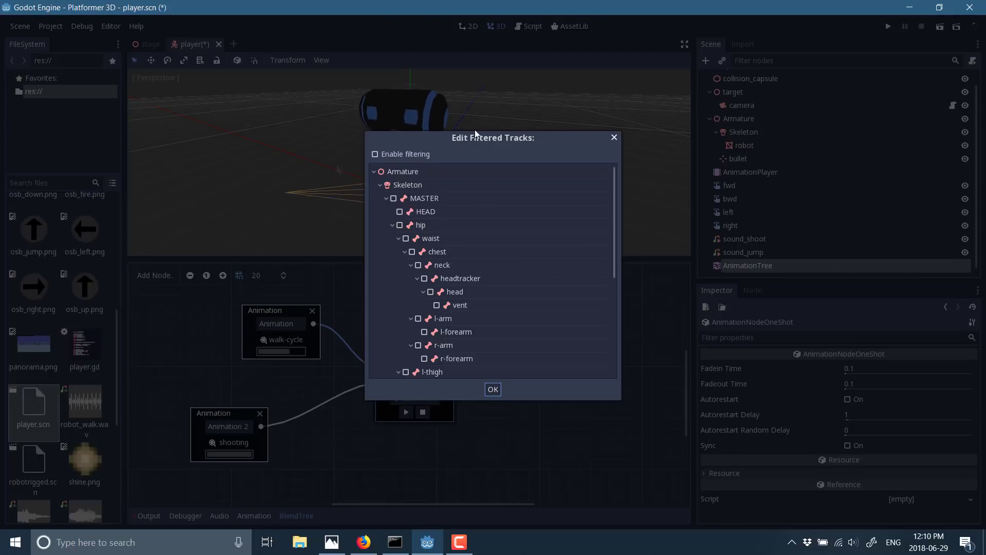
pyautogui.click(493, 389)
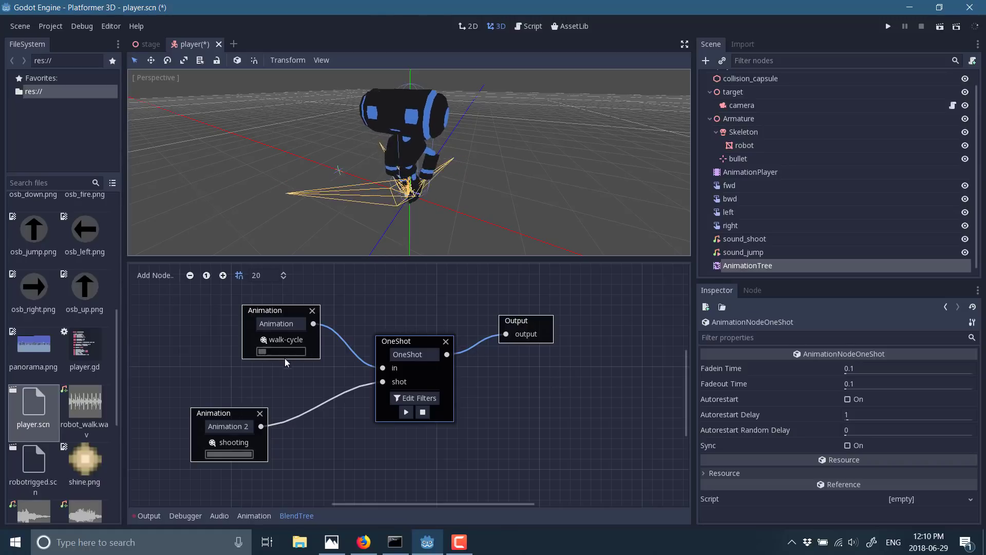
pyautogui.click(403, 411)
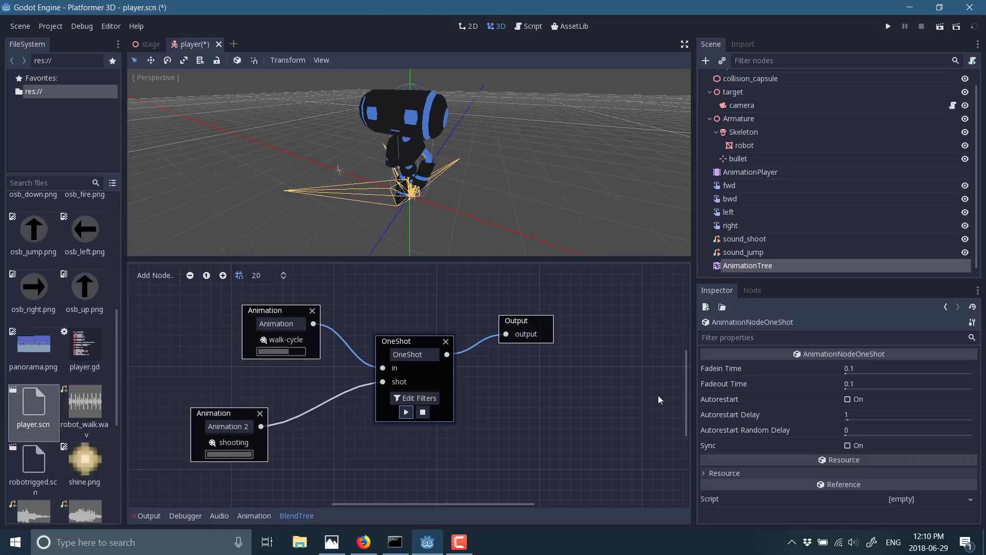
# Clear the AnimationTree's blend tree root and replace it with a new AnimationNodeStateMachine.
pyautogui.click(760, 264)
pyautogui.click(970, 369)
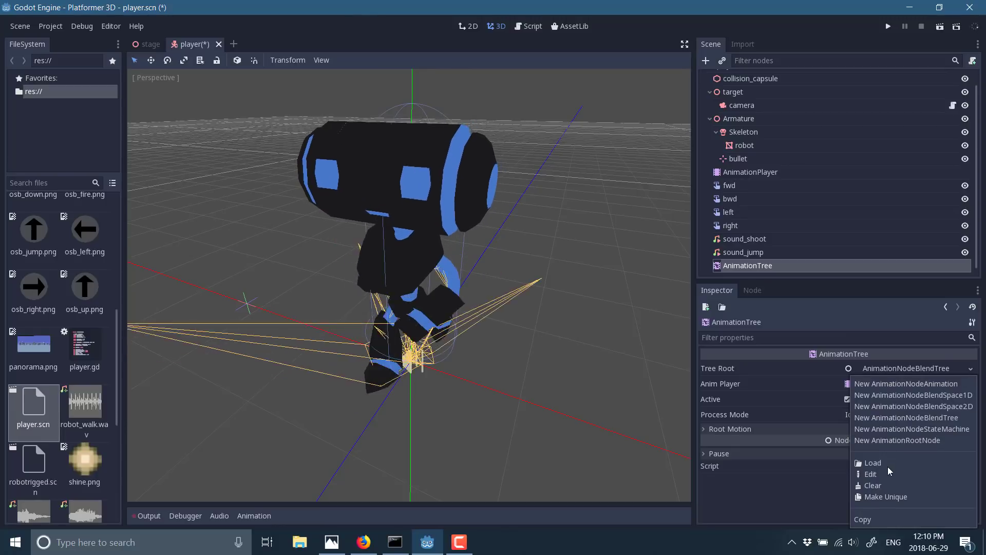
pyautogui.click(882, 485)
pyautogui.click(972, 370)
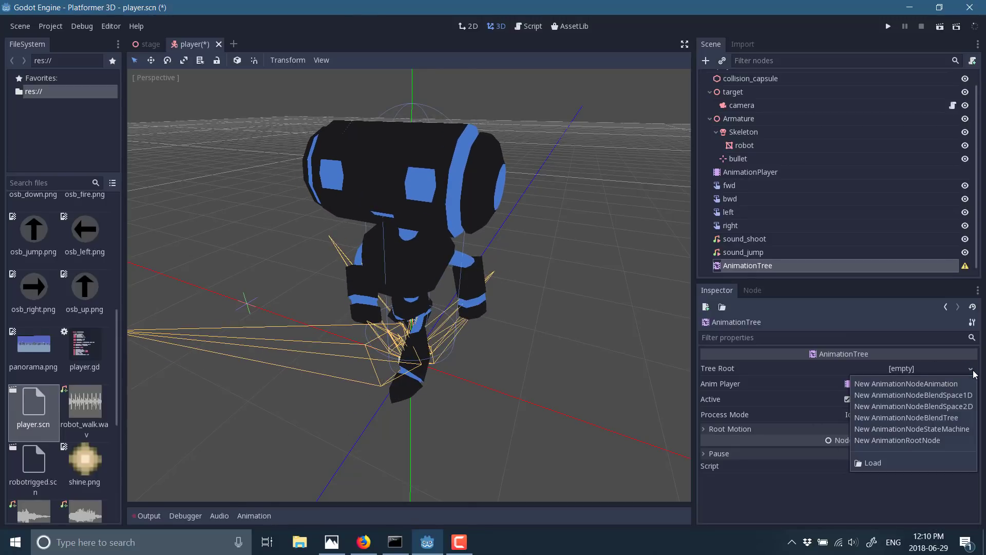
pyautogui.click(911, 429)
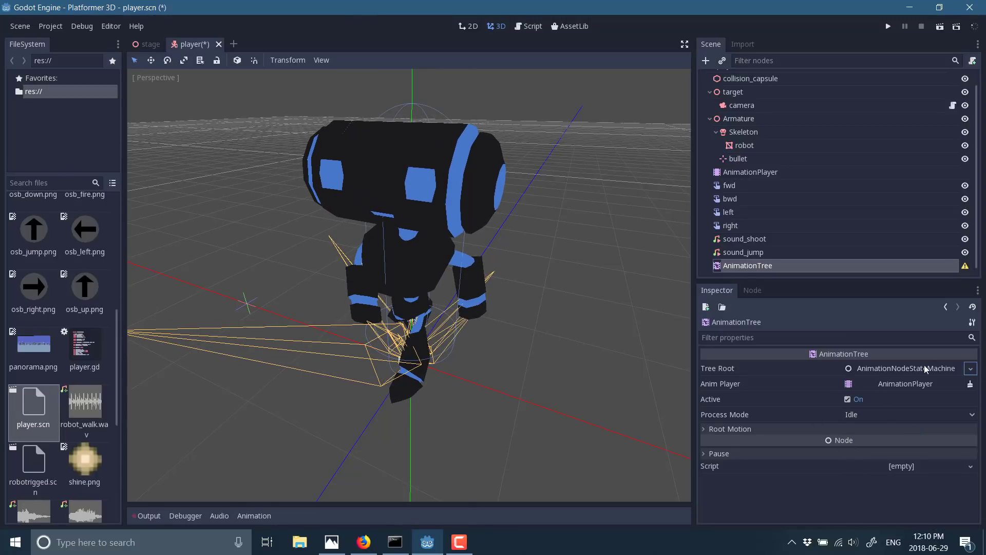
# Reactivate the AnimationTree and open its state machine root for editing.
pyautogui.click(974, 370)
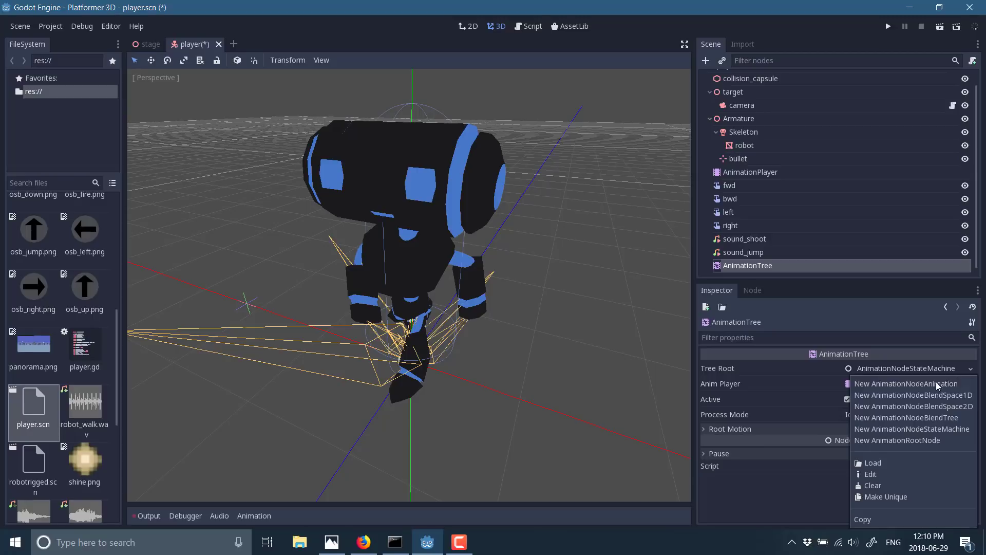
pyautogui.click(887, 470)
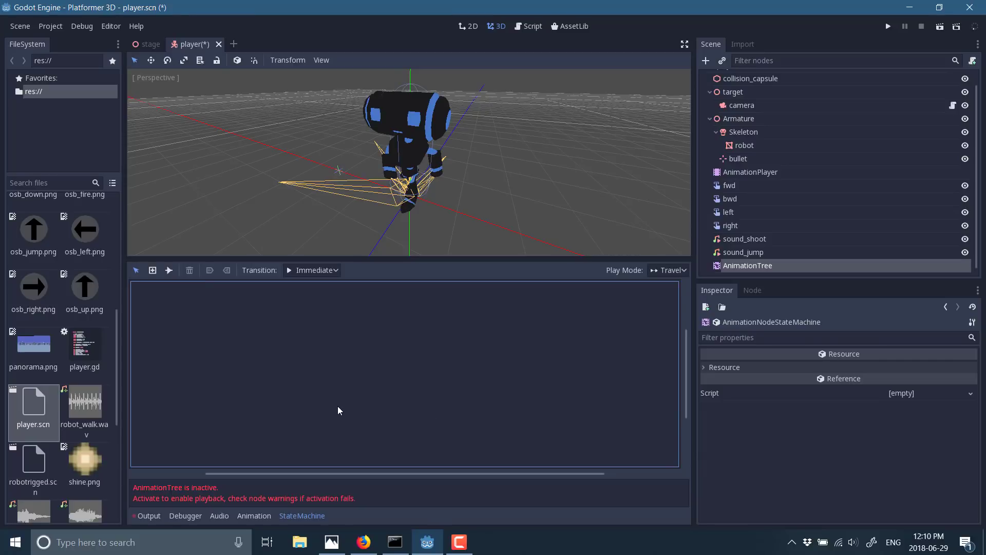
pyautogui.click(759, 264)
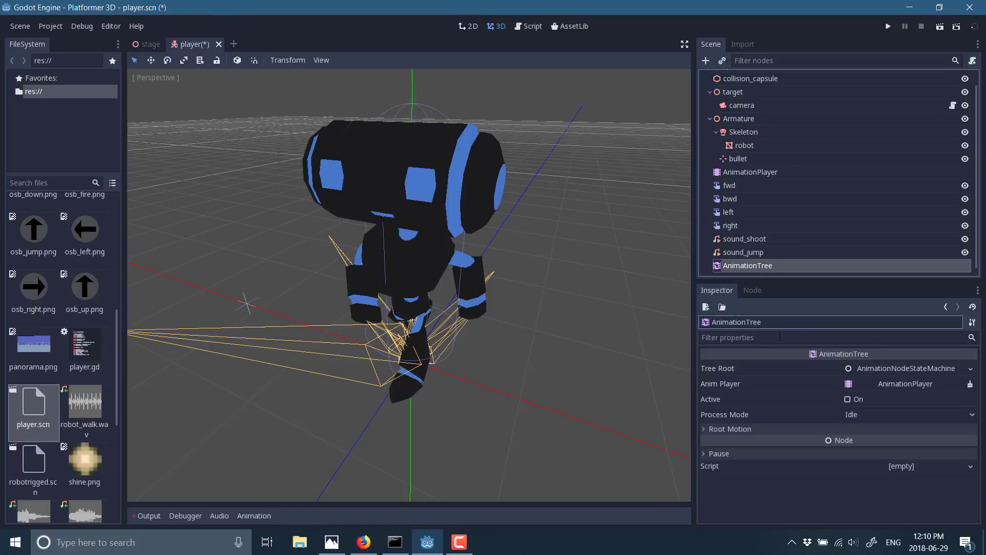
pyautogui.click(846, 399)
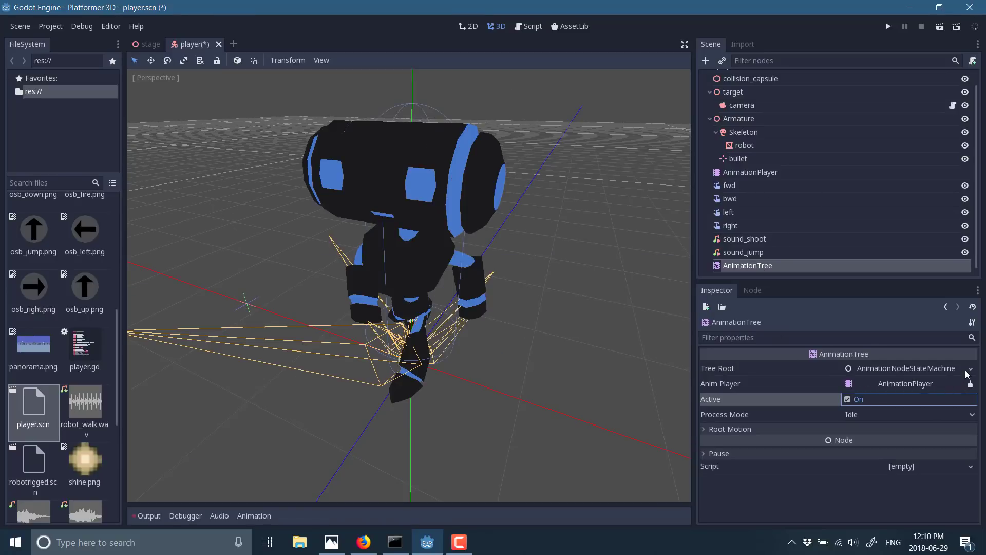
pyautogui.click(970, 368)
pyautogui.click(876, 473)
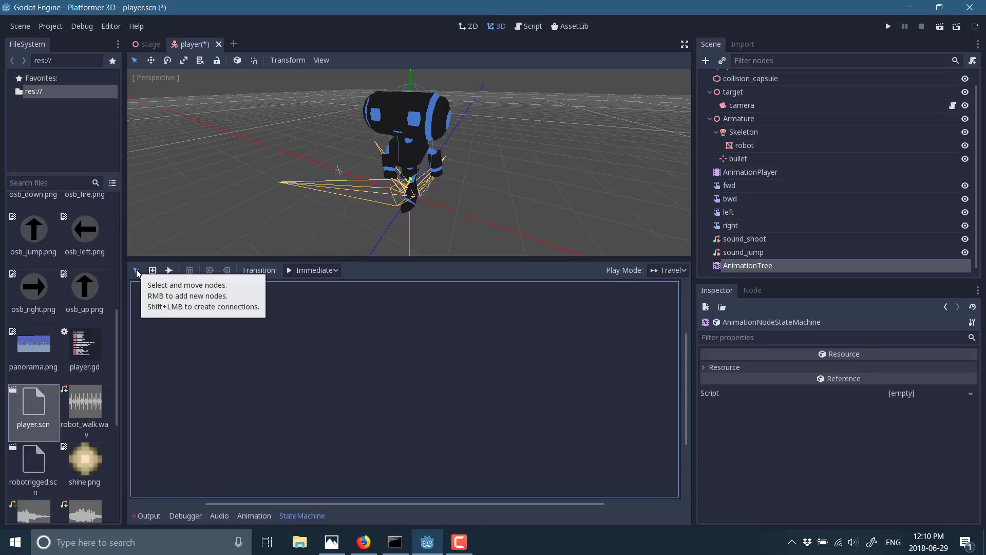
# Add an idle animation state in the upper-left part of the state machine graph.
pyautogui.click(153, 270)
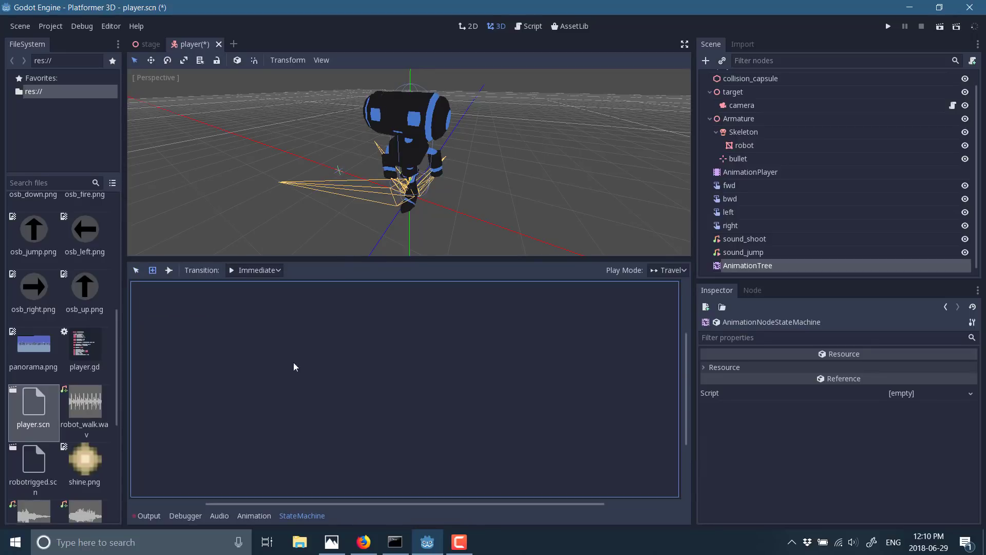
pyautogui.click(273, 328)
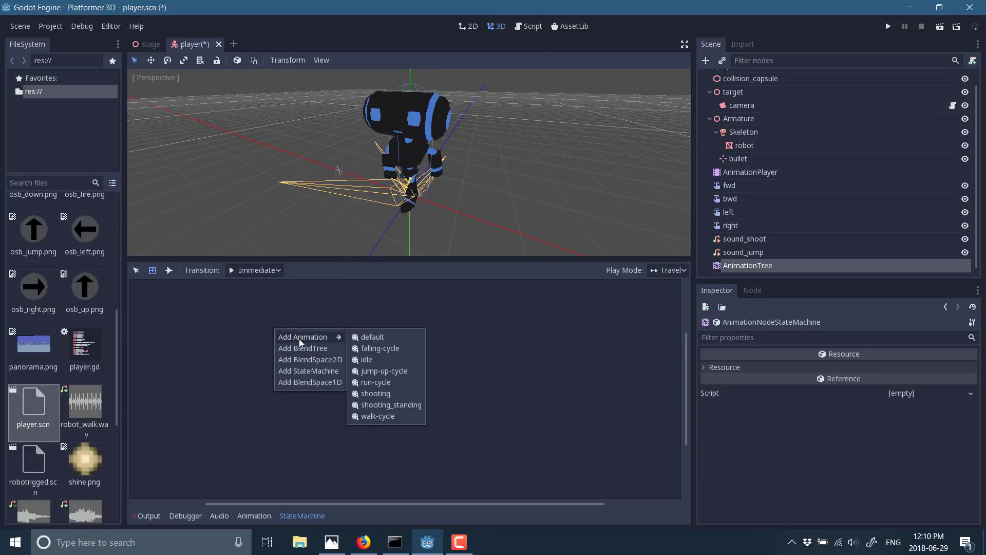
pyautogui.moveTo(316, 337)
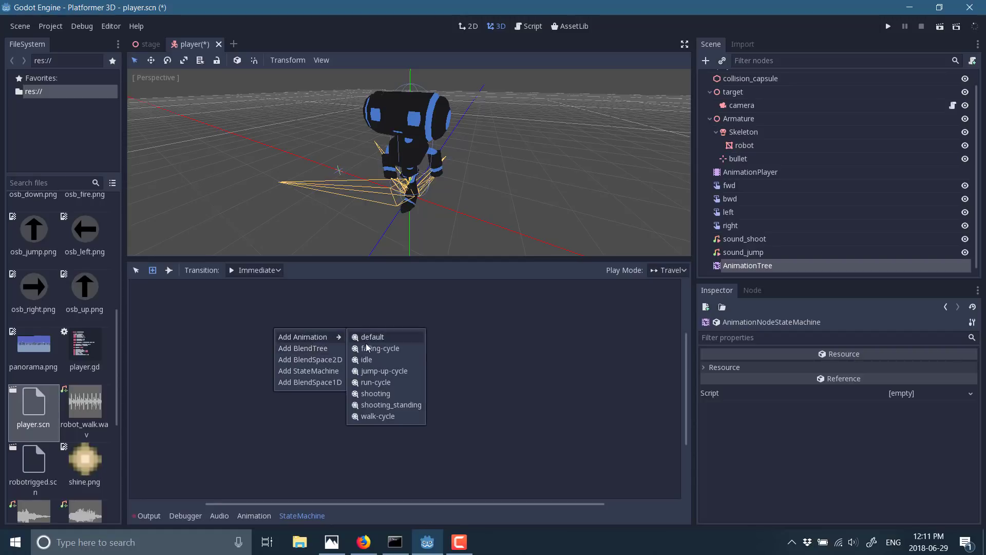
pyautogui.click(372, 360)
pyautogui.rightClick(272, 329)
pyautogui.click(294, 370)
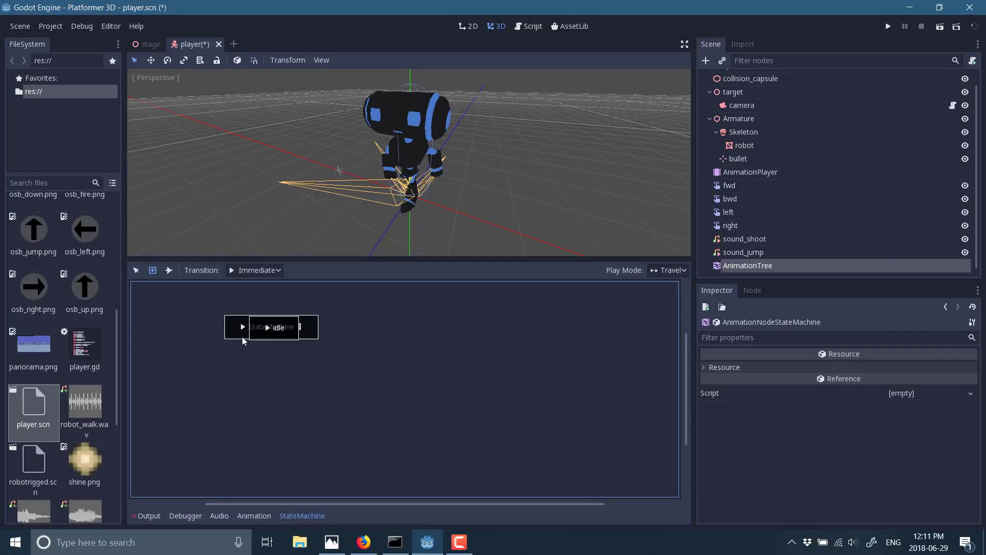
pyautogui.rightClick(308, 329)
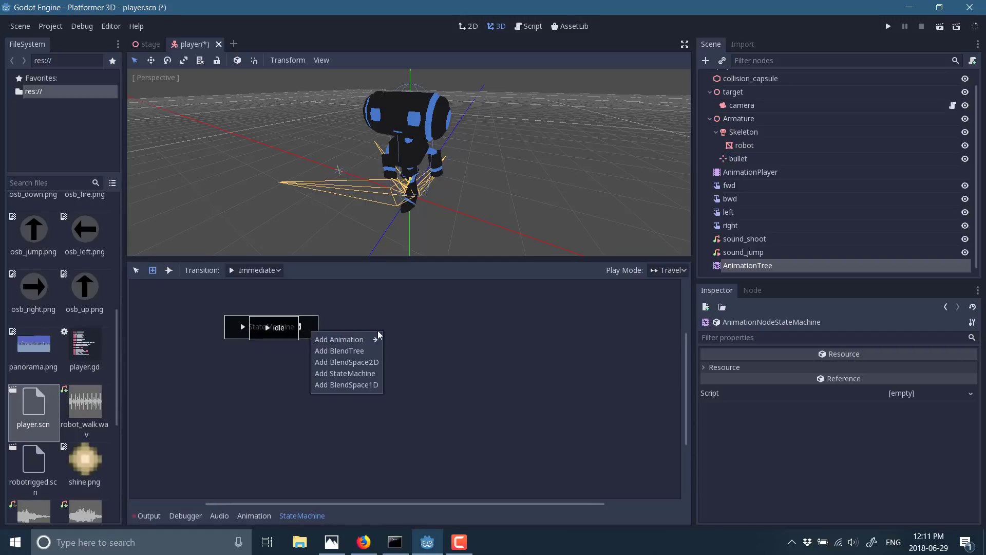
pyautogui.rightClick(469, 314)
# Add a walk-cycle animation state below and right of idle, and a run-cycle state to the right of walk-cycle.
pyautogui.rightClick(335, 394)
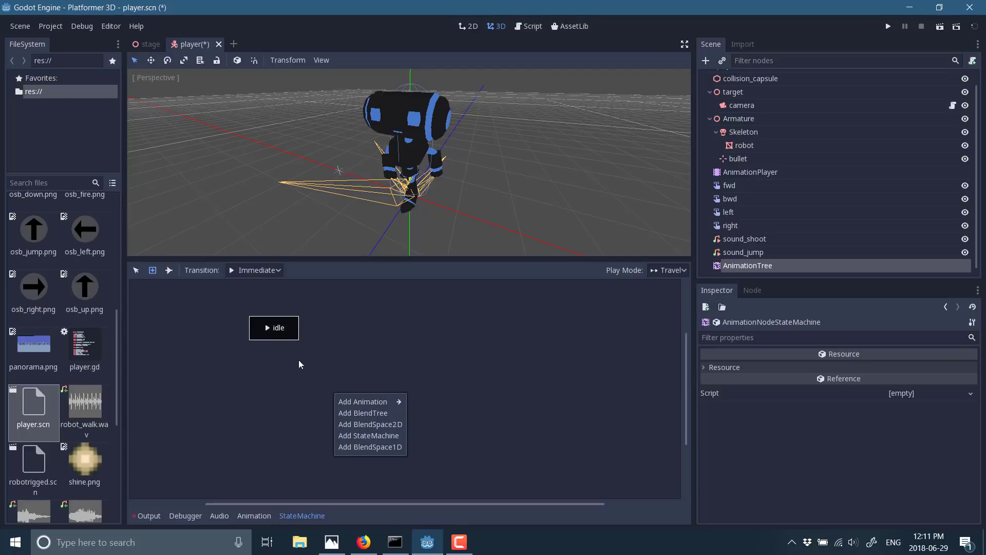
pyautogui.moveTo(385, 405)
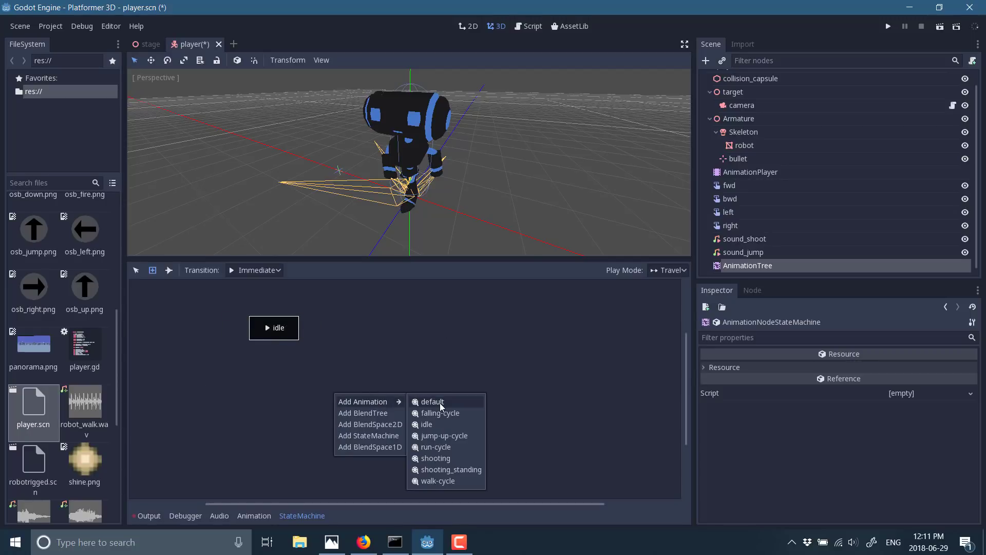
pyautogui.click(438, 480)
pyautogui.rightClick(337, 391)
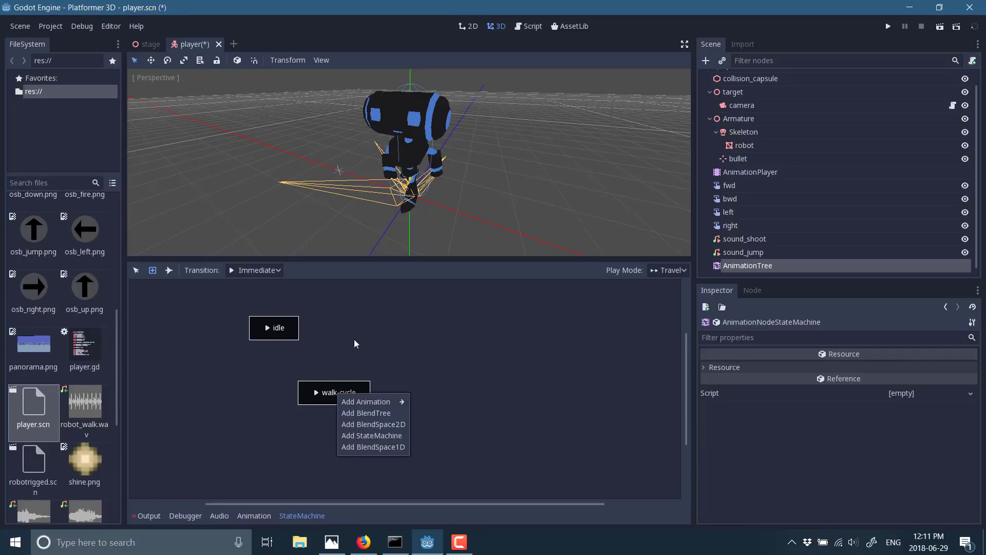
pyautogui.rightClick(303, 393)
pyautogui.rightClick(495, 408)
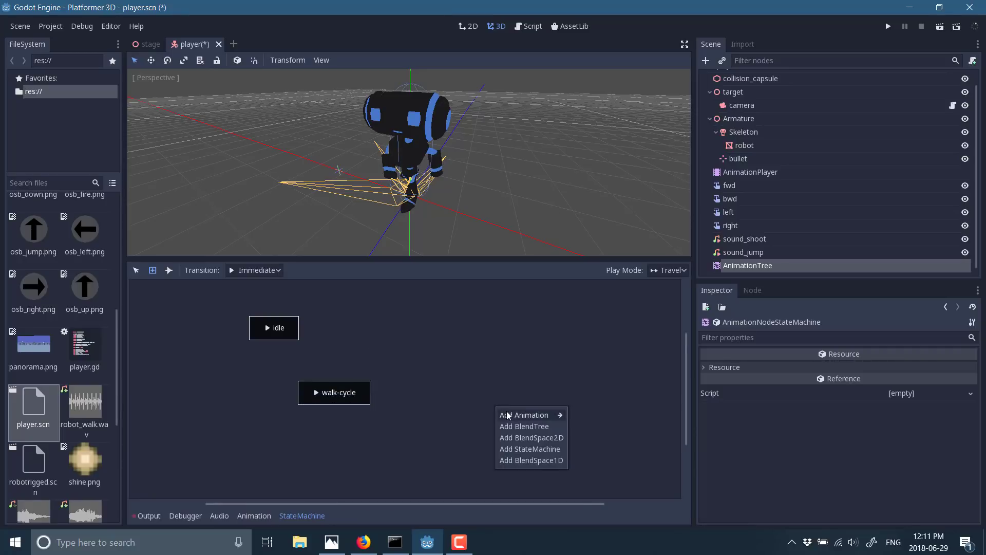
pyautogui.moveTo(508, 415)
pyautogui.click(612, 460)
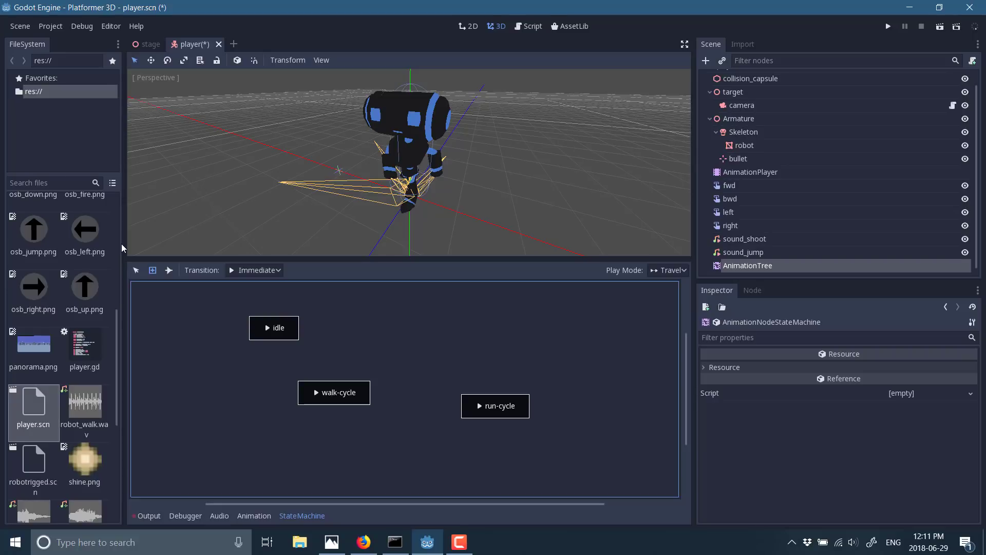
pyautogui.rightClick(377, 326)
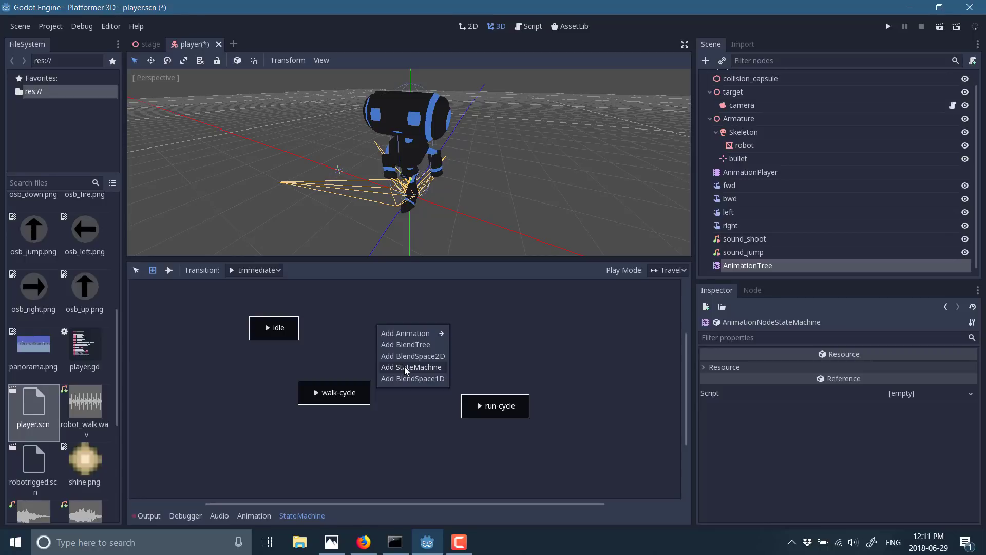
pyautogui.rightClick(539, 316)
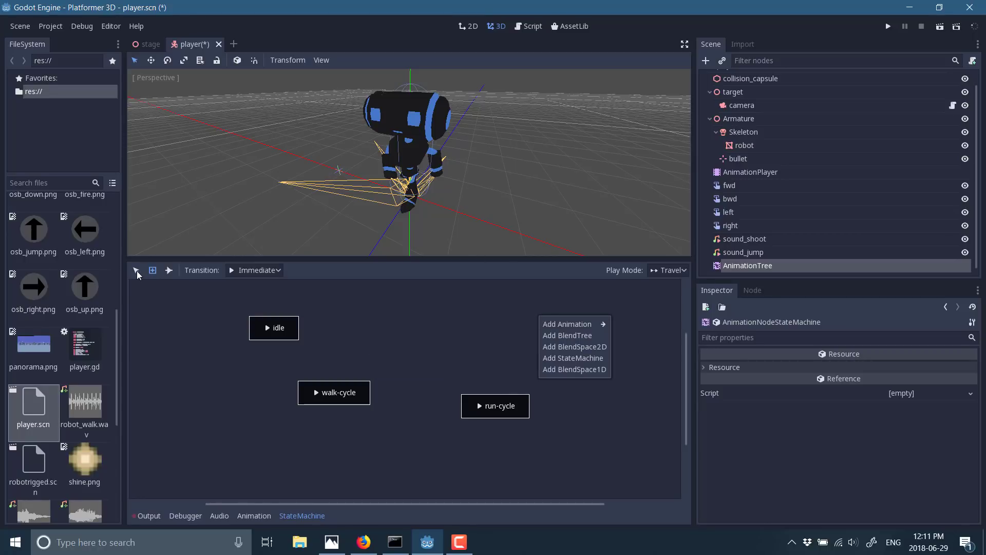
# Add immediate transitions from idle to run-cycle, run-cycle to walk-cycle and walk-cycle to idle, and move the walk-cycle state below idle.
pyautogui.click(170, 270)
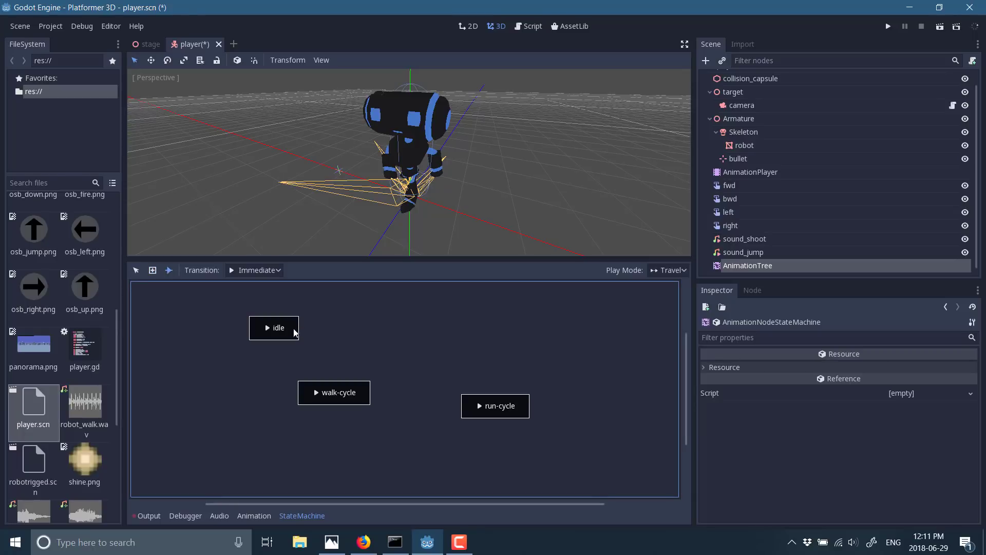
pyautogui.moveTo(286, 332)
pyautogui.mouseDown()
pyautogui.moveTo(481, 413)
pyautogui.moveTo(317, 393)
pyautogui.moveTo(280, 331)
pyautogui.mouseUp()
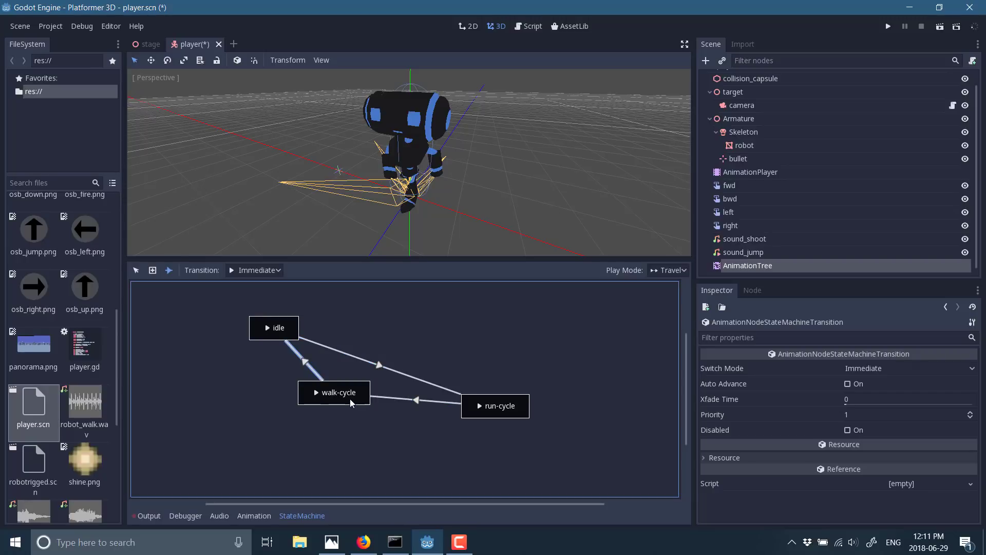
pyautogui.click(136, 270)
pyautogui.moveTo(341, 386); pyautogui.dragTo(270, 441)
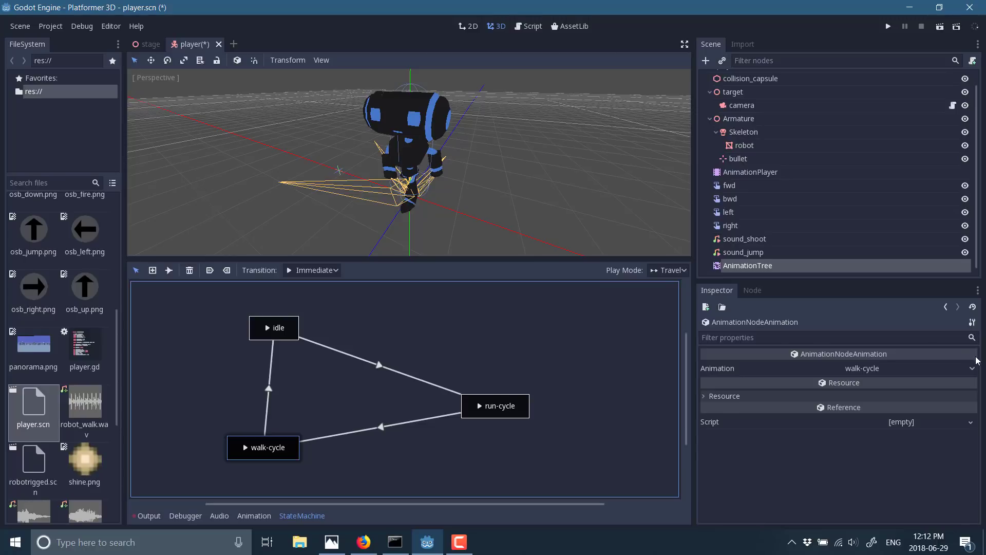
# Clear the state machine from the AnimationTree's root.
pyautogui.click(973, 368)
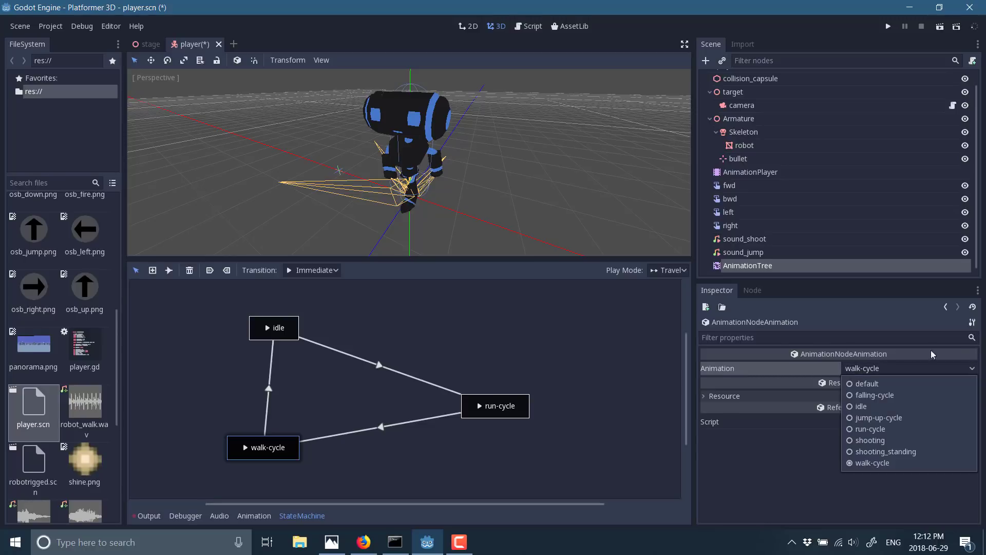
pyautogui.click(762, 265)
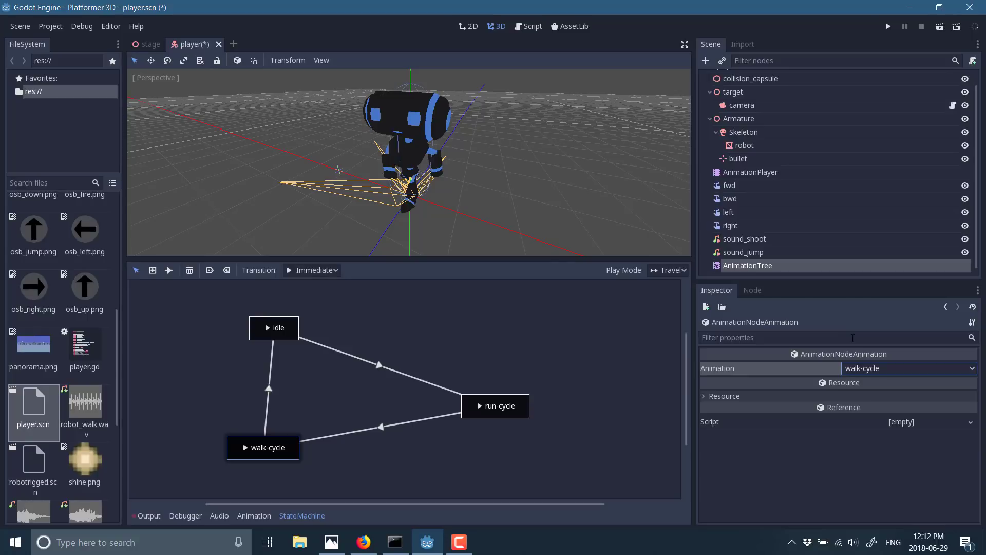
pyautogui.click(760, 264)
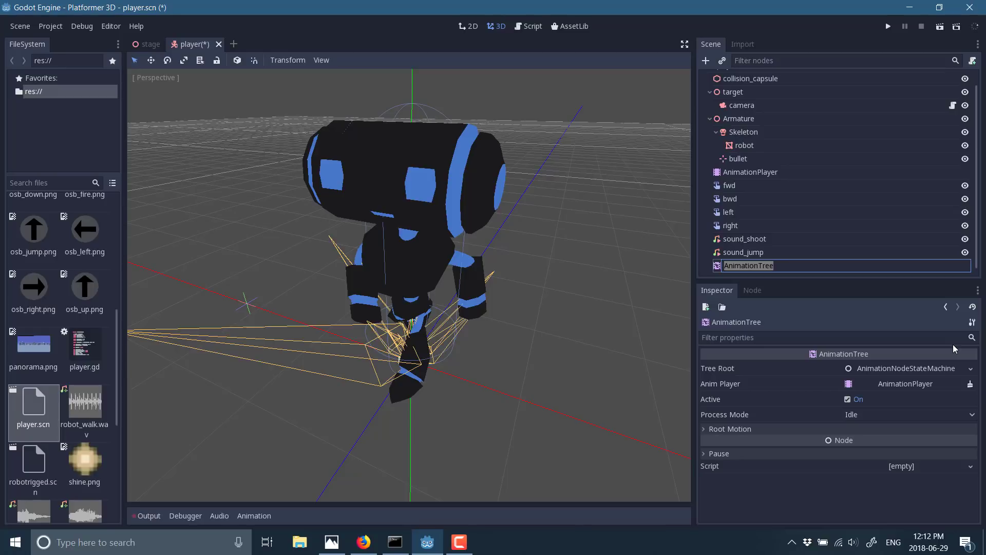
pyautogui.click(970, 371)
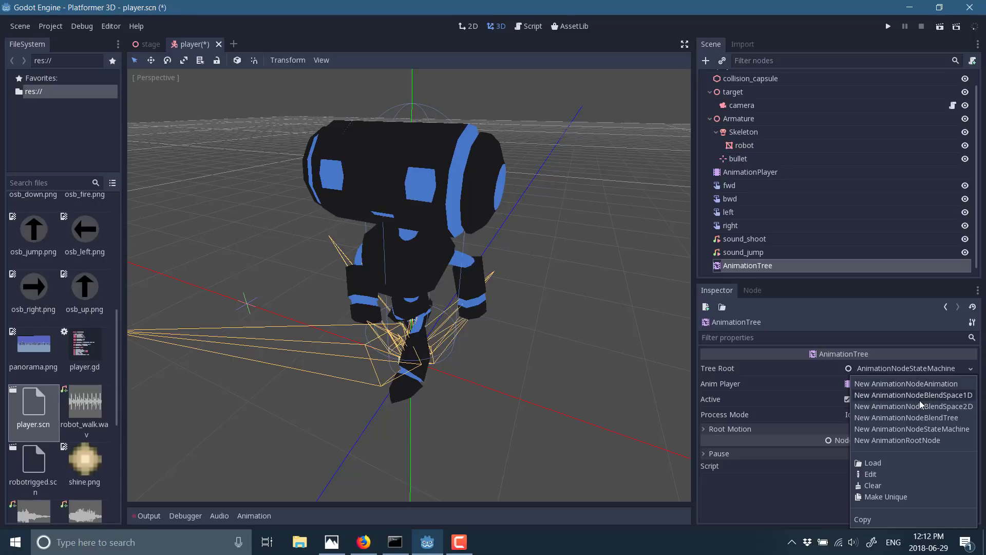
pyautogui.click(878, 484)
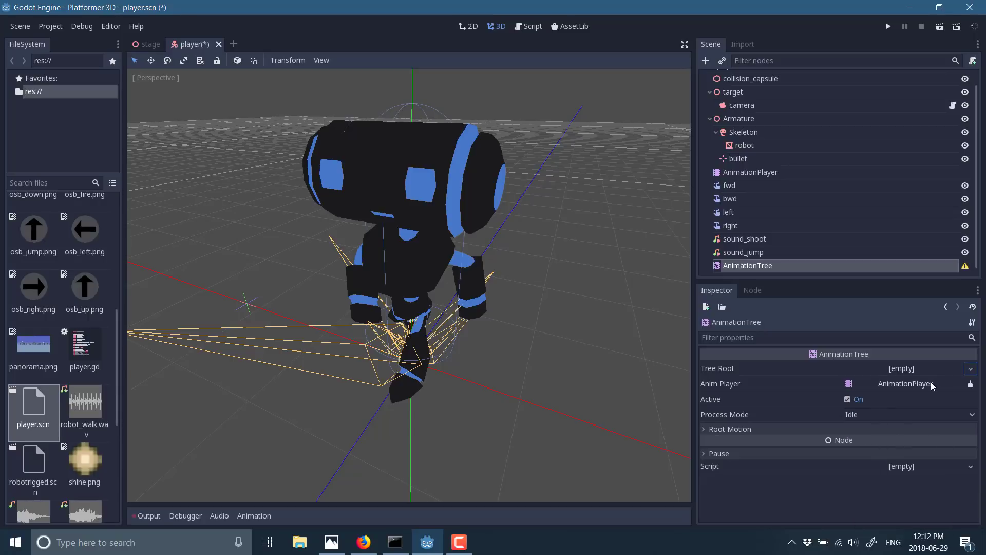
# Try a new AnimationNodeBlendSpace1D as the AnimationTree's root, open it in an enlarged editor, and undo the assignment.
pyautogui.click(970, 368)
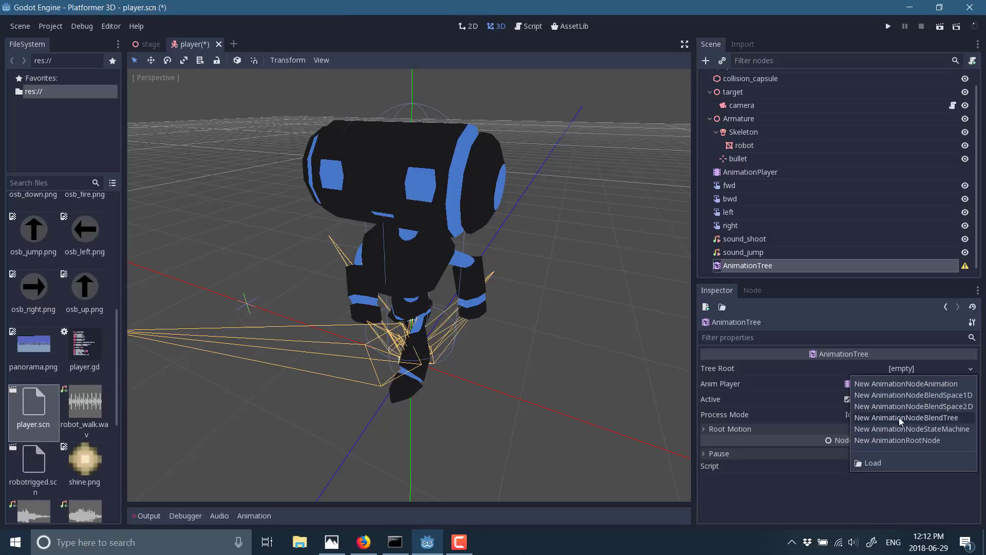
pyautogui.click(888, 396)
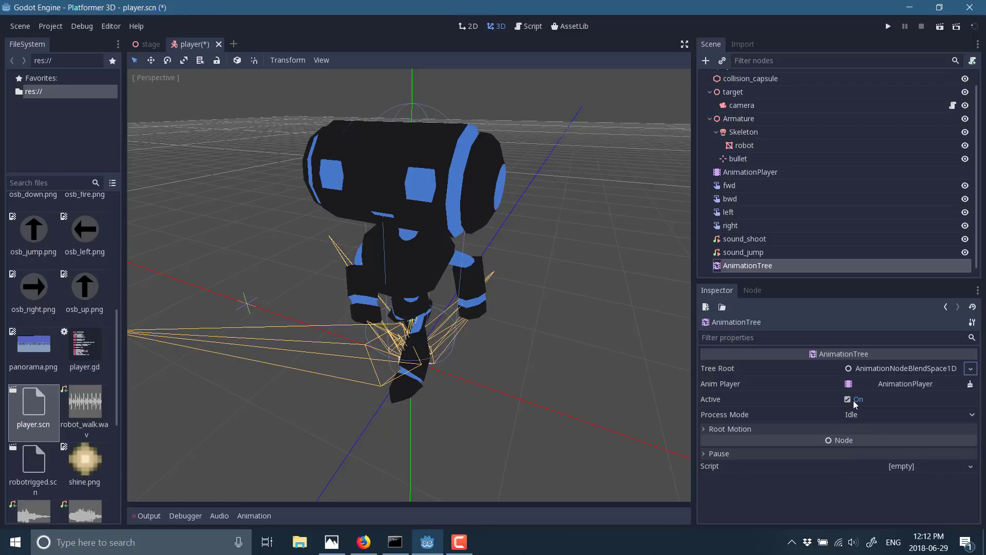
pyautogui.click(970, 368)
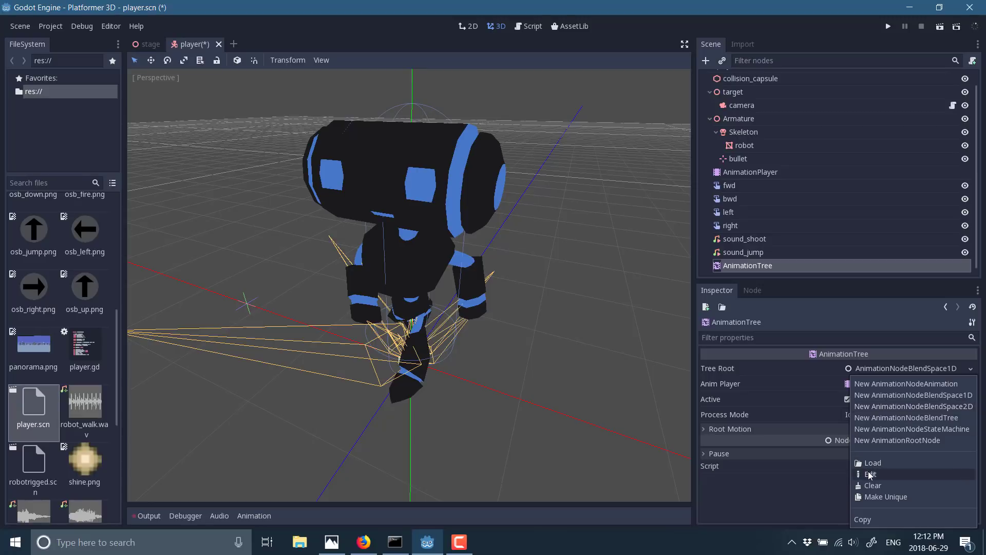
pyautogui.click(869, 475)
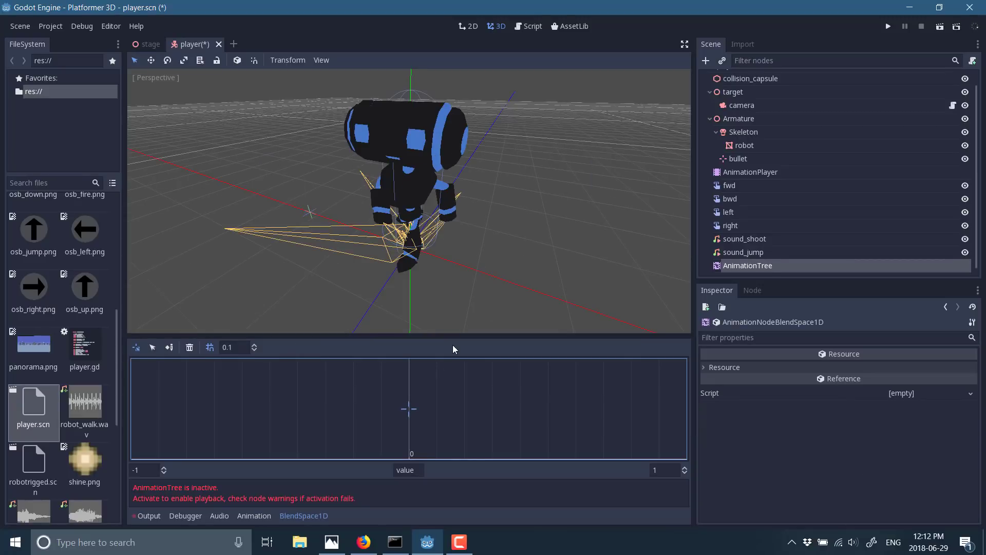
pyautogui.moveTo(456, 337); pyautogui.dragTo(462, 249)
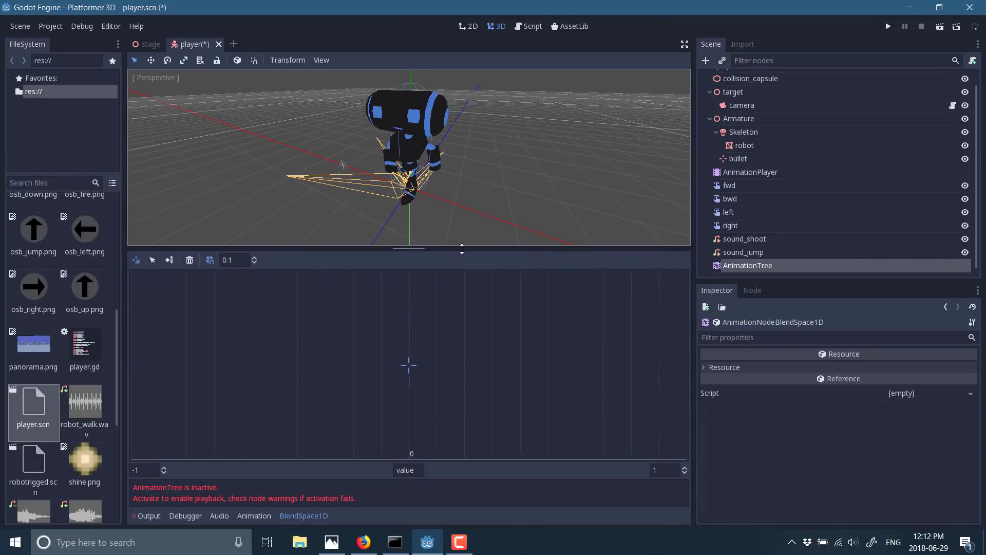
pyautogui.click(500, 345)
pyautogui.hotkey('ctrl', 'z')
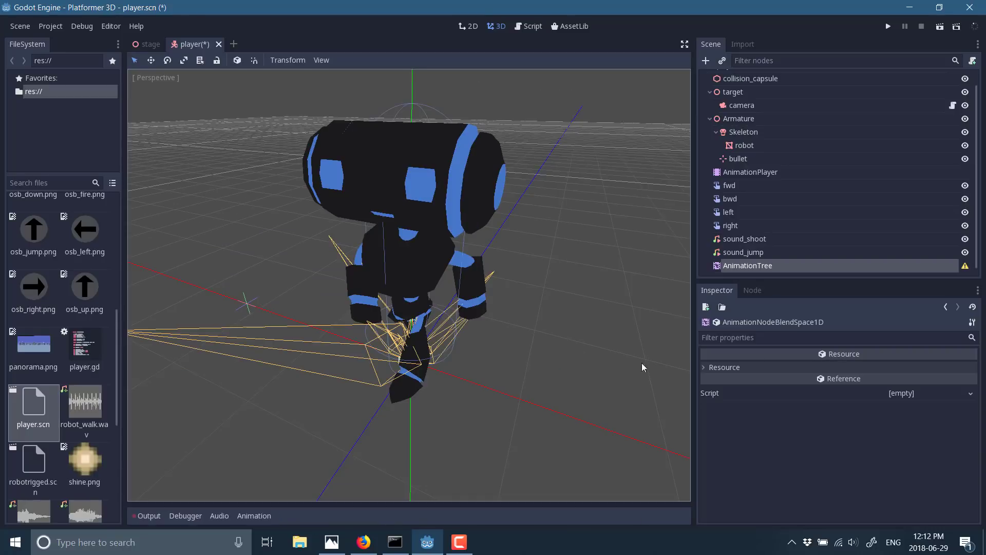
# Assign a new AnimationNodeBlendSpace2D as the AnimationTree's root and open it for editing.
pyautogui.click(749, 266)
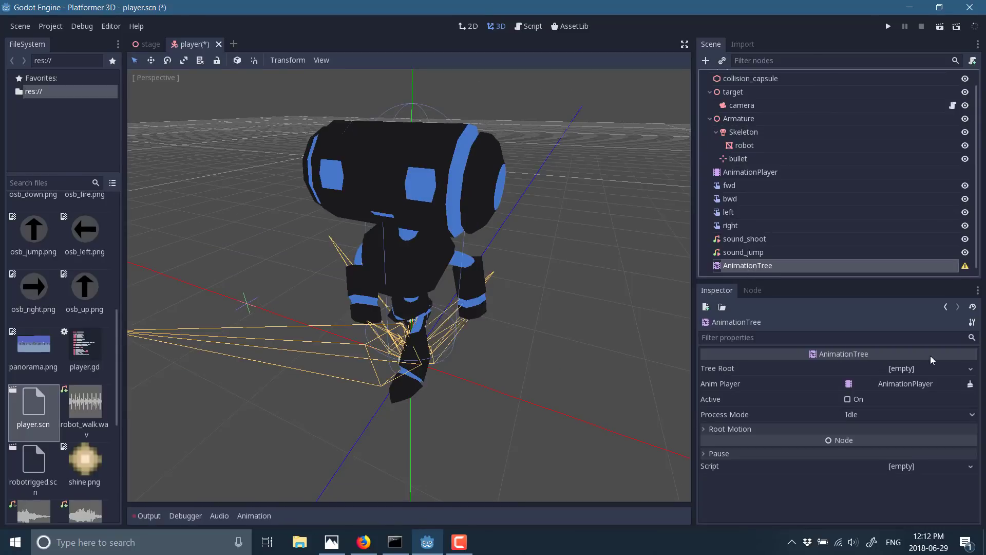
pyautogui.click(956, 368)
pyautogui.click(910, 403)
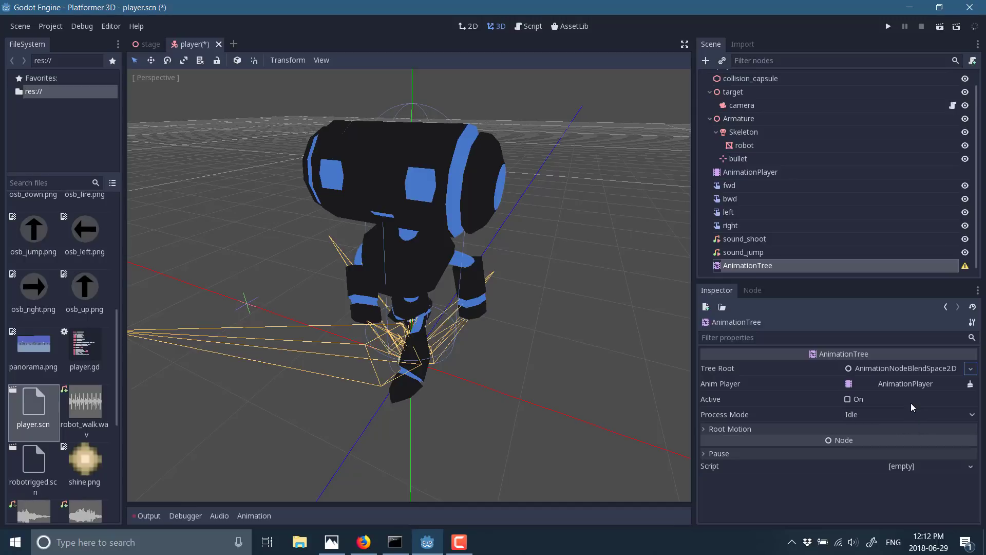
pyautogui.click(970, 369)
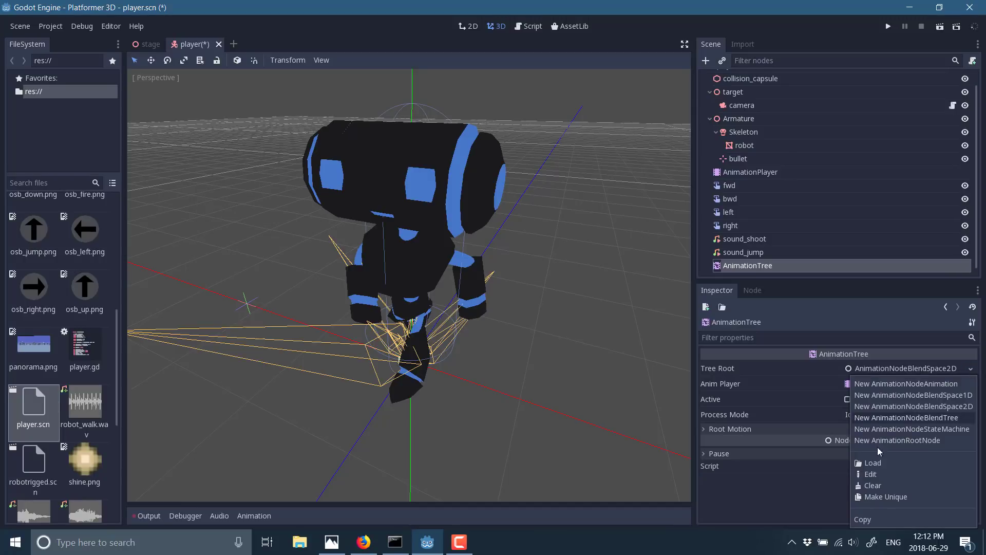
pyautogui.click(873, 472)
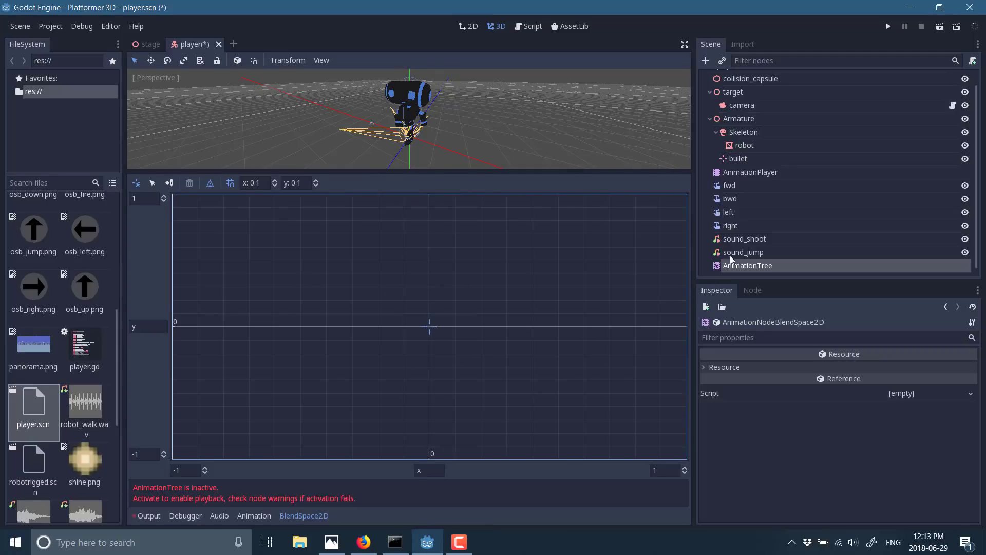
# Add a run-cycle animation point at about (-0.2, 0.5) in the 2D blend space.
pyautogui.click(169, 184)
pyautogui.click(384, 257)
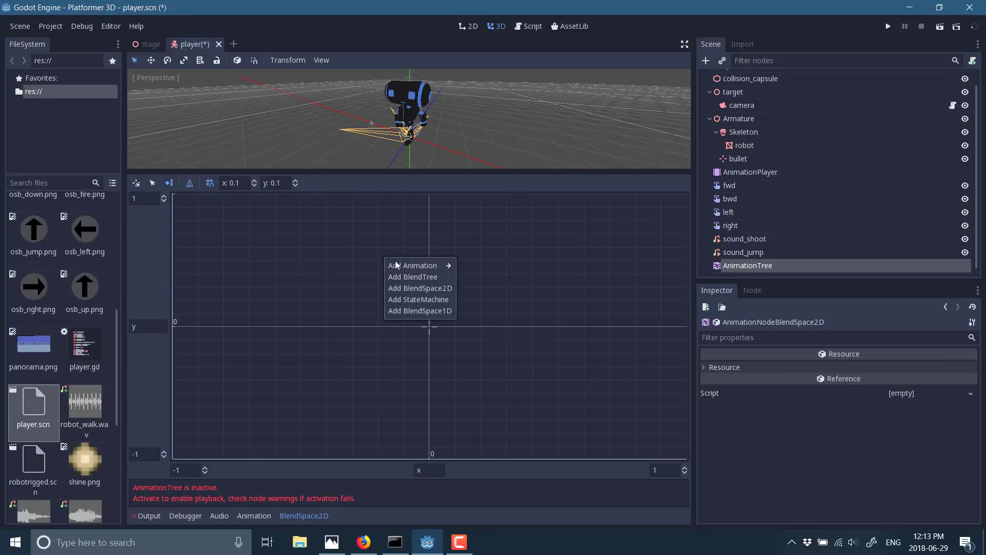
pyautogui.moveTo(445, 263)
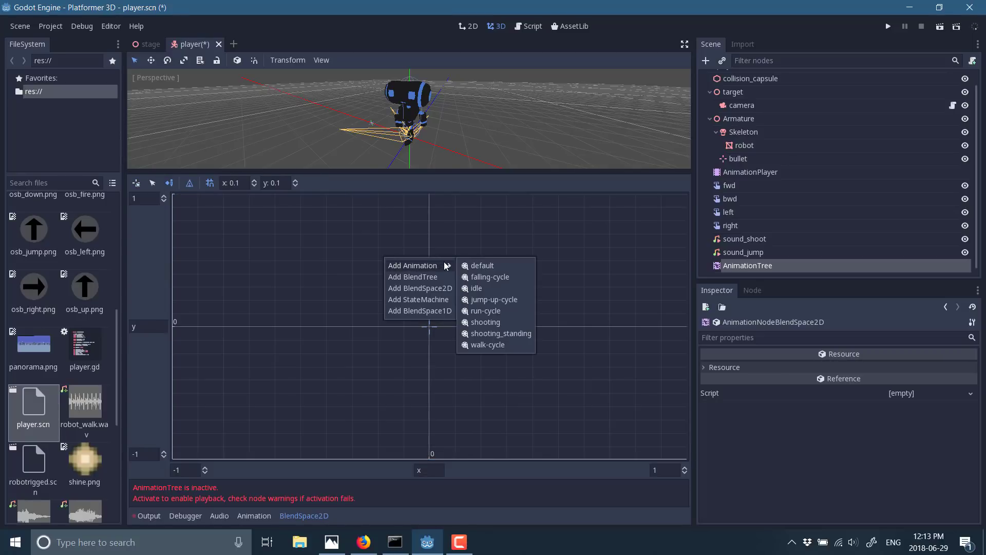
pyautogui.click(491, 311)
# Add a jump-up-cycle animation point at about (0.4, -0.1) and a falling-cycle point at about (-0.4, -0.6).
pyautogui.rightClick(534, 340)
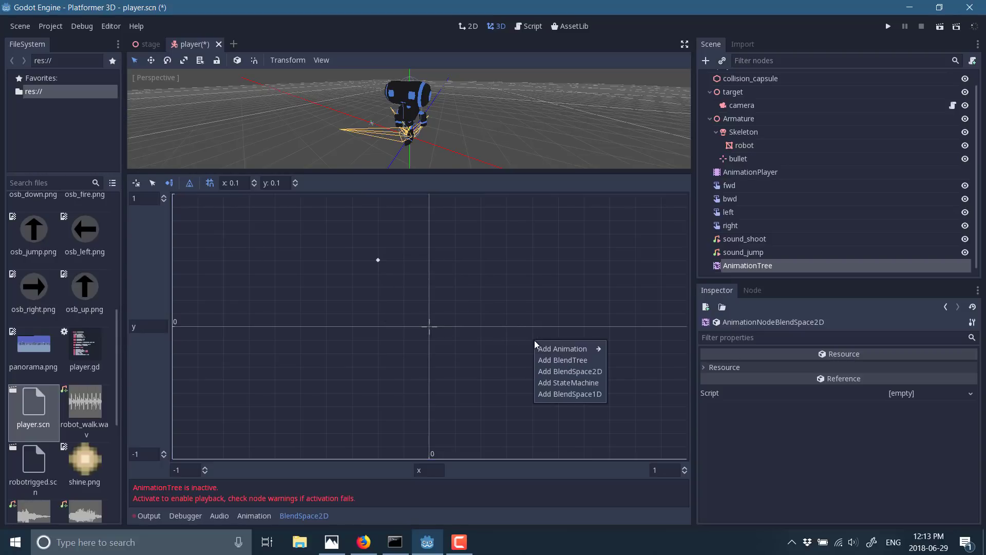
pyautogui.moveTo(550, 349)
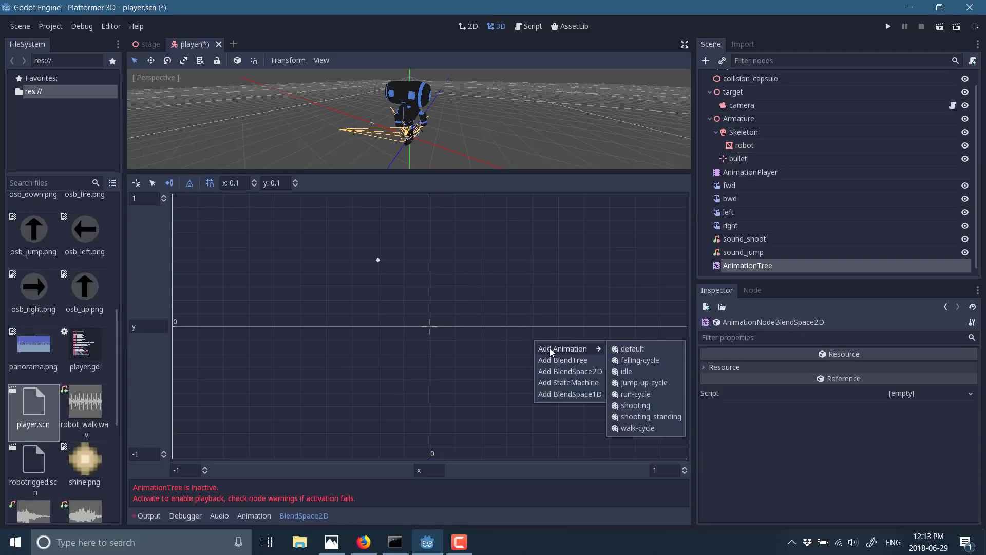
pyautogui.click(626, 382)
pyautogui.rightClick(332, 415)
pyautogui.moveTo(360, 418)
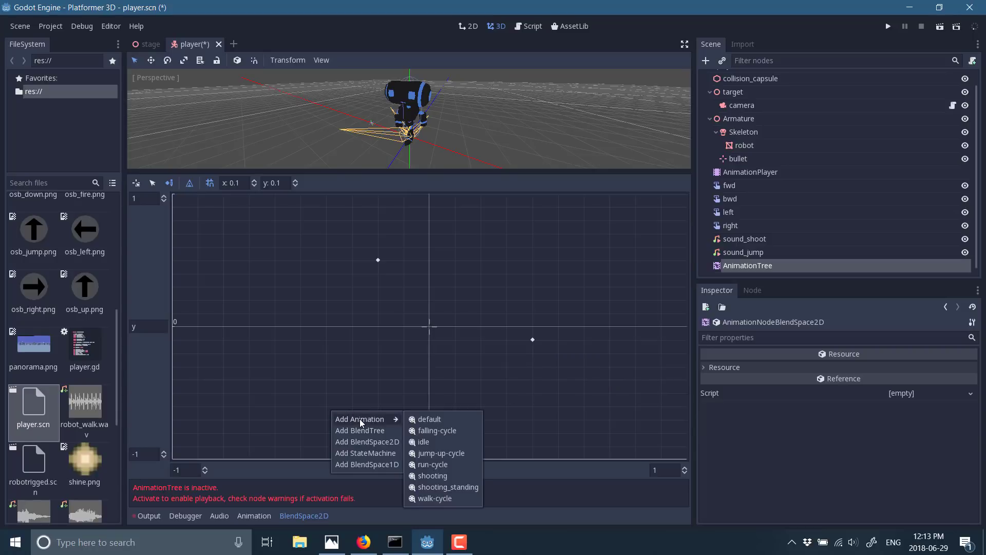
pyautogui.click(450, 430)
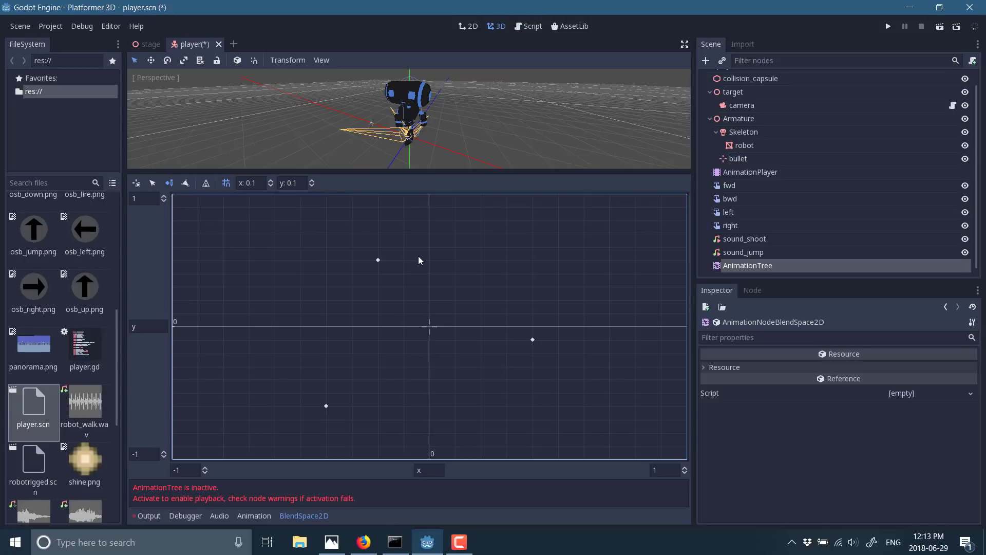
# Inspect which animations are assigned to the upper and rightmost blend points.
pyautogui.click(382, 259)
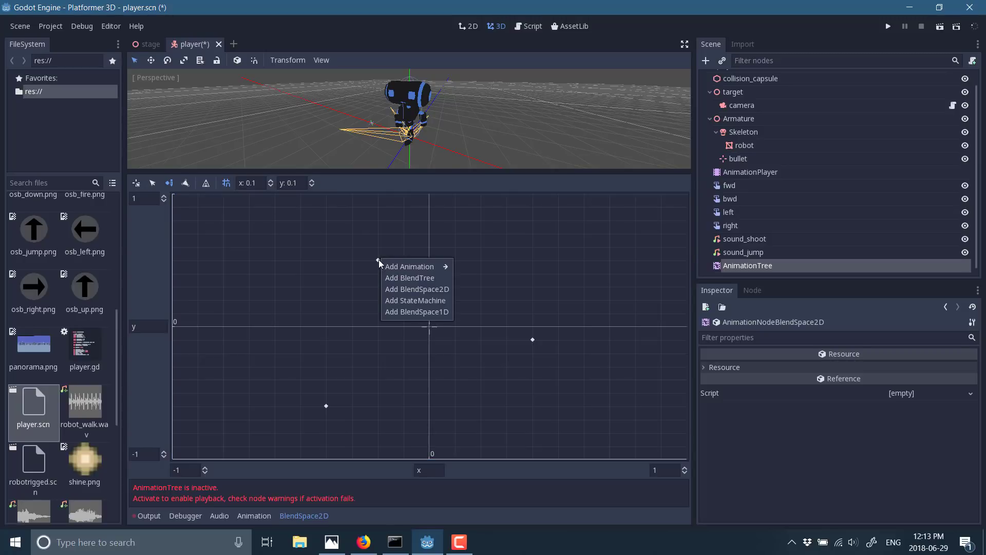
pyautogui.click(378, 260)
pyautogui.click(152, 186)
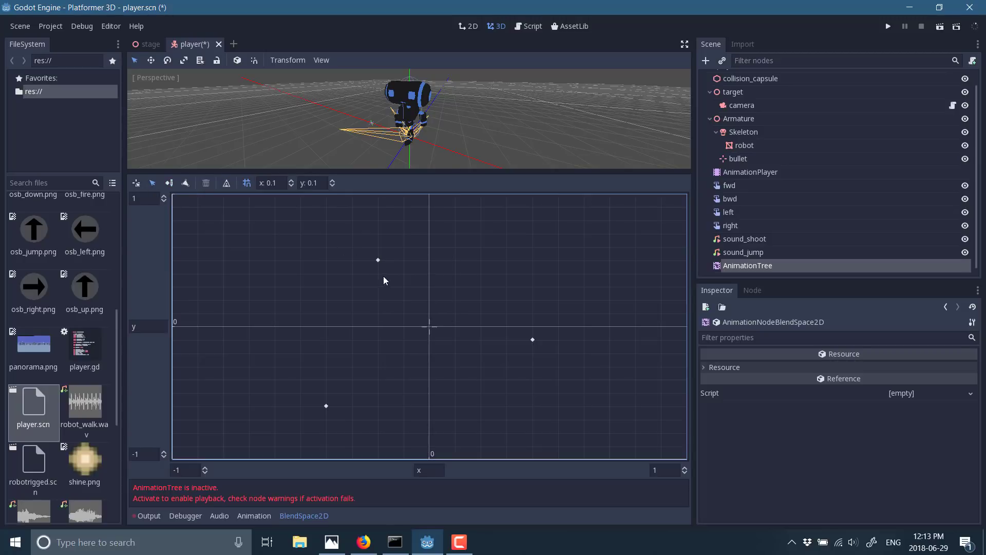
pyautogui.click(378, 260)
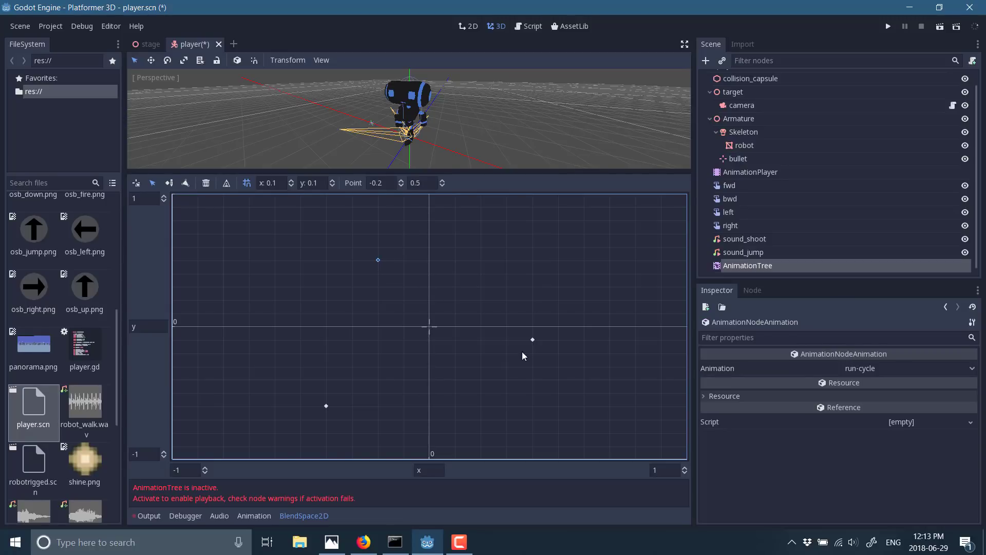
pyautogui.click(533, 340)
# Connect the three blend points into a triangle, and check the animations at its upper and lower-left corners.
pyautogui.click(185, 183)
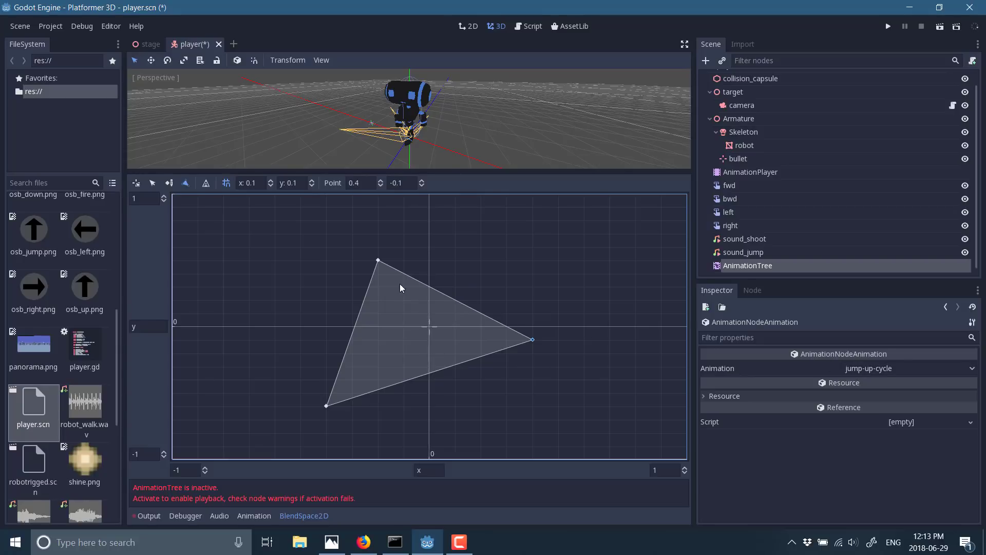
pyautogui.click(378, 260)
pyautogui.click(152, 183)
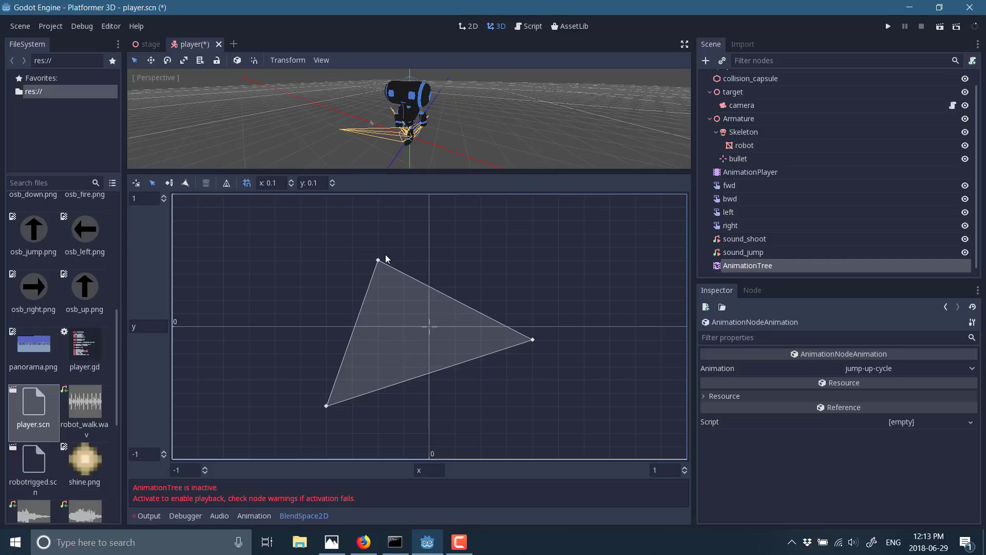
pyautogui.click(377, 261)
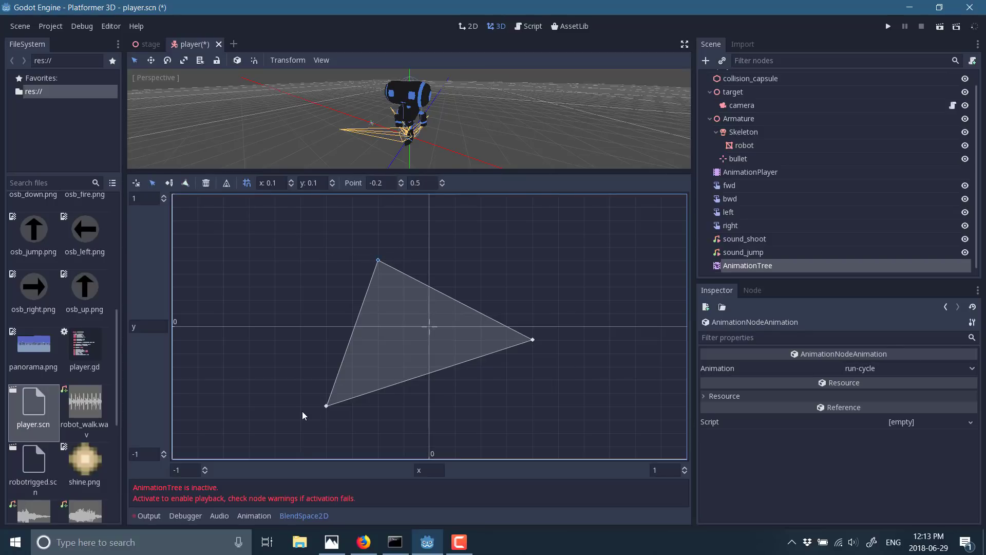
pyautogui.click(325, 404)
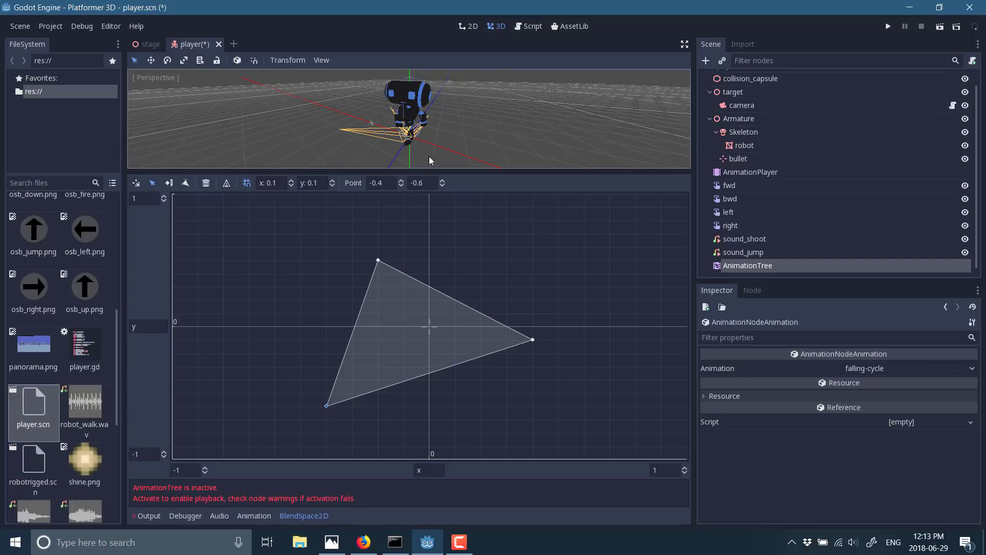
# Shrink the blend space editor to give the robot's 3D view more room, and select the blend triangle.
pyautogui.moveTo(430, 156); pyautogui.dragTo(399, 153, button='middle')
pyautogui.scroll(3, 423, 133)
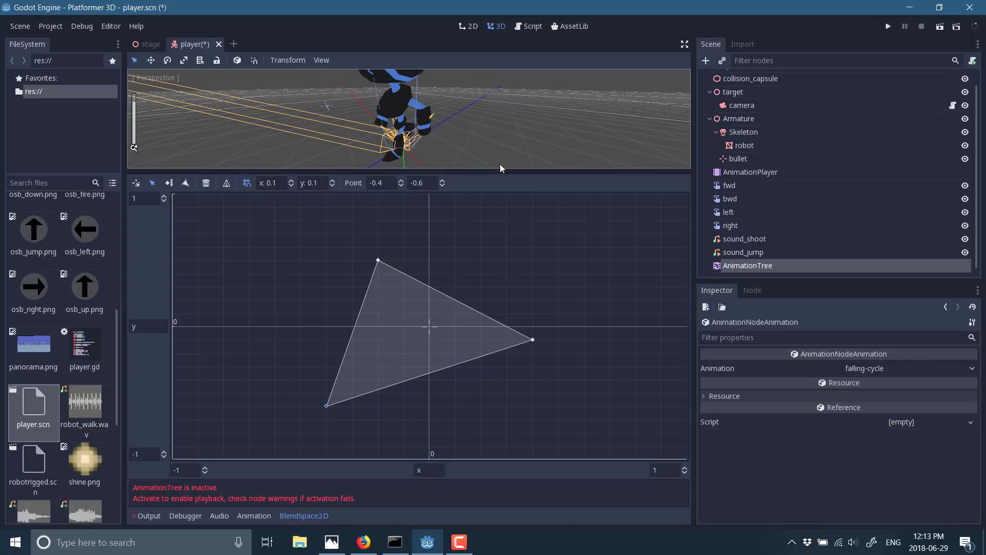
pyautogui.moveTo(501, 173); pyautogui.dragTo(519, 270)
pyautogui.moveTo(514, 170); pyautogui.dragTo(493, 144, button='middle')
pyautogui.click(409, 356)
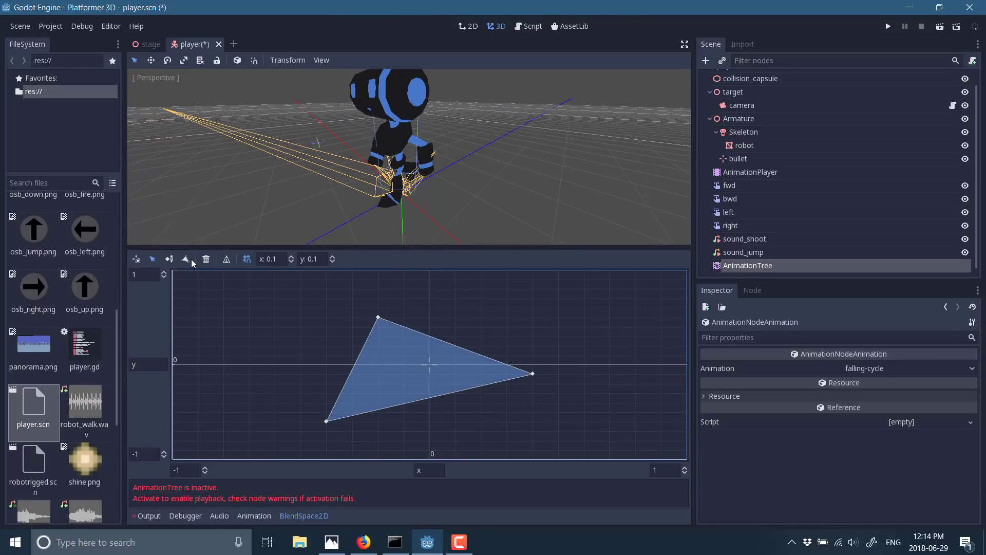
# Move the blend position to a spot inside the triangle's right half, and on to one near its lower edge.
pyautogui.click(137, 259)
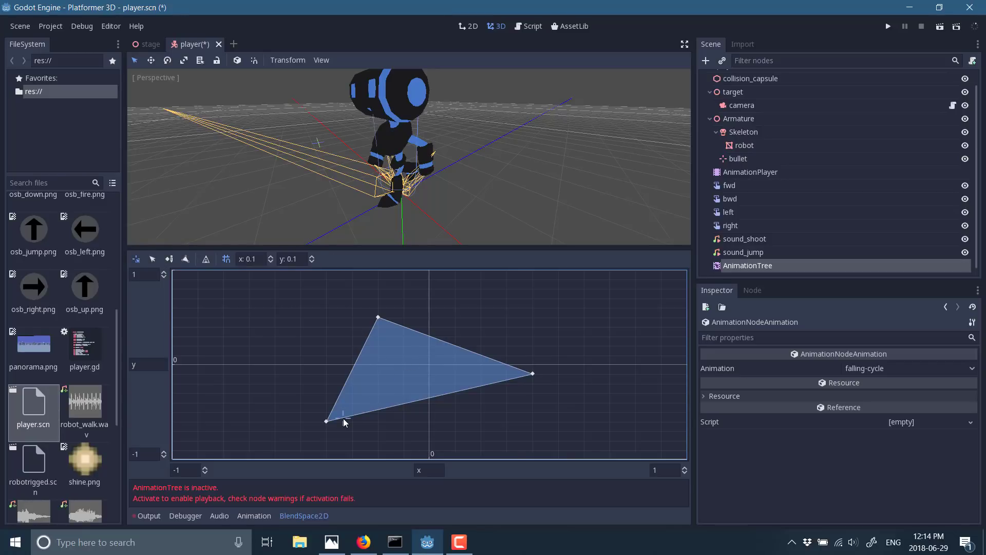
pyautogui.click(466, 362)
pyautogui.click(387, 402)
# Activate the AnimationTree node and open its AnimationNodeBlendSpace2D tree root for editing.
pyautogui.click(750, 269)
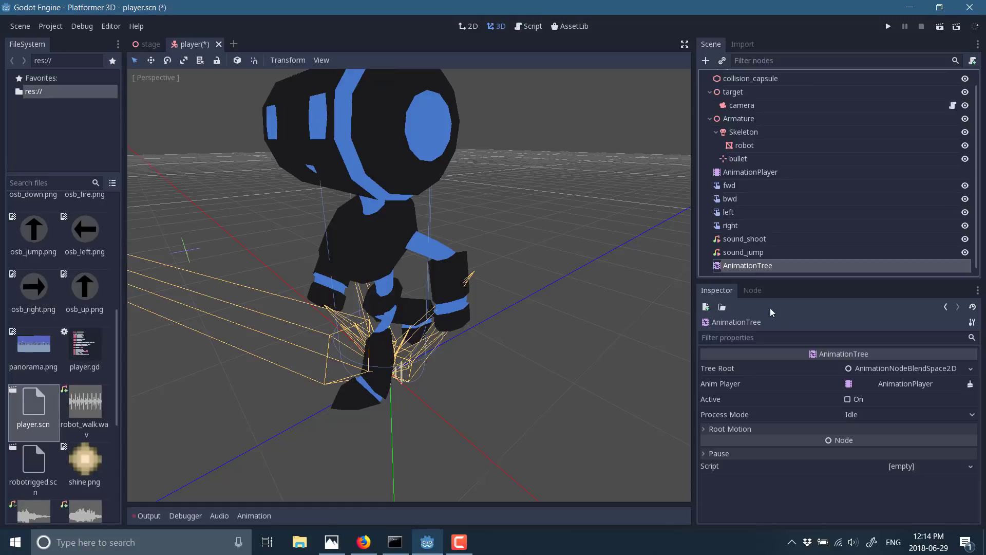
pyautogui.click(847, 399)
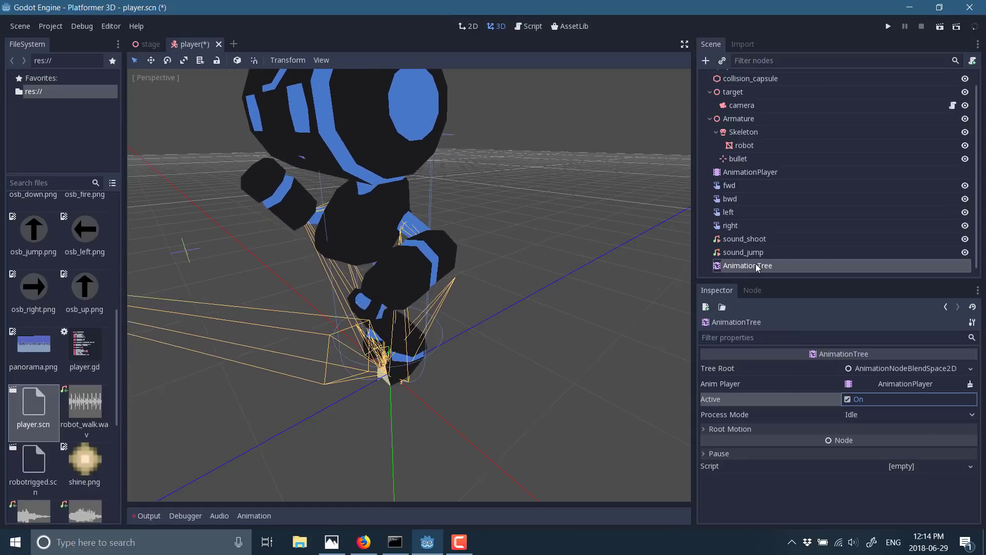
pyautogui.rightClick(825, 266)
pyautogui.click(950, 263)
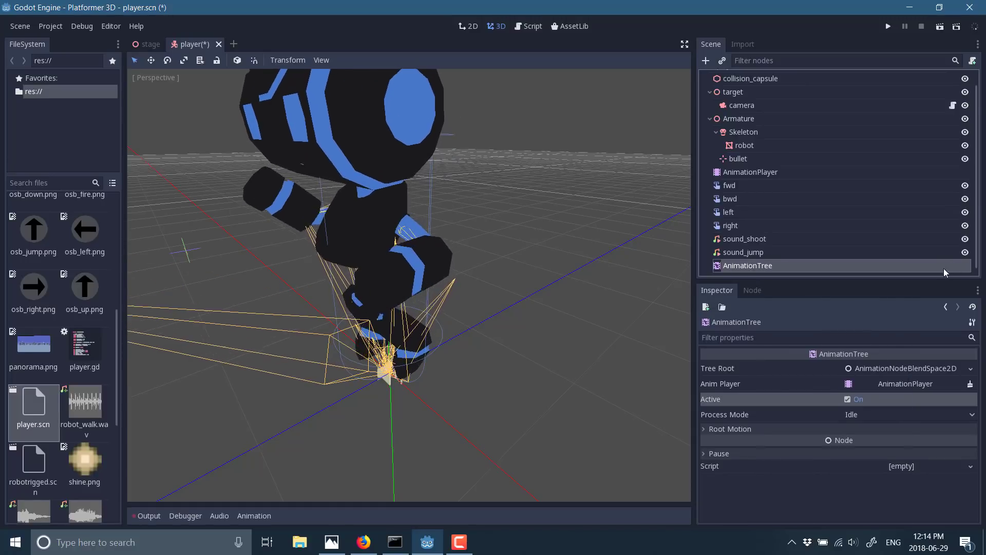
pyautogui.click(970, 368)
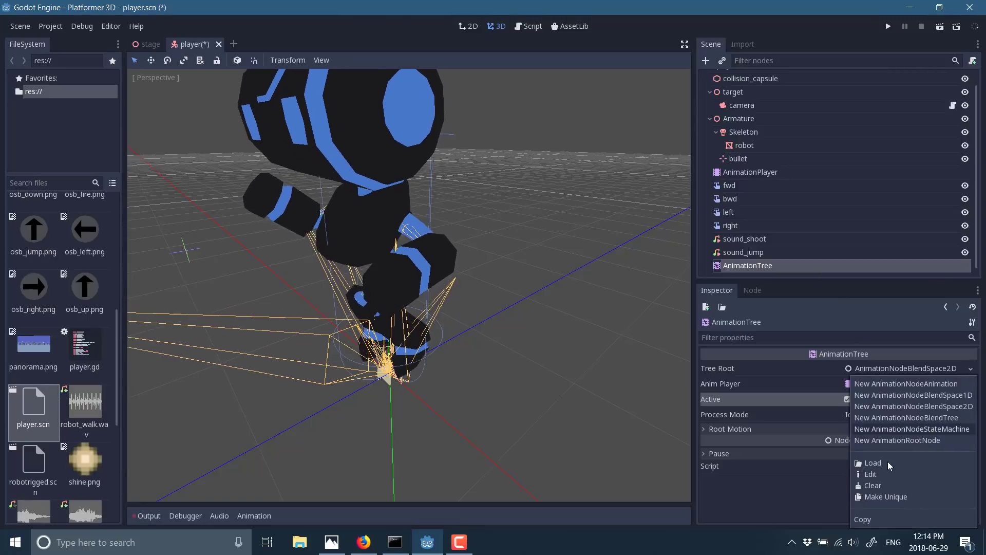
pyautogui.click(873, 474)
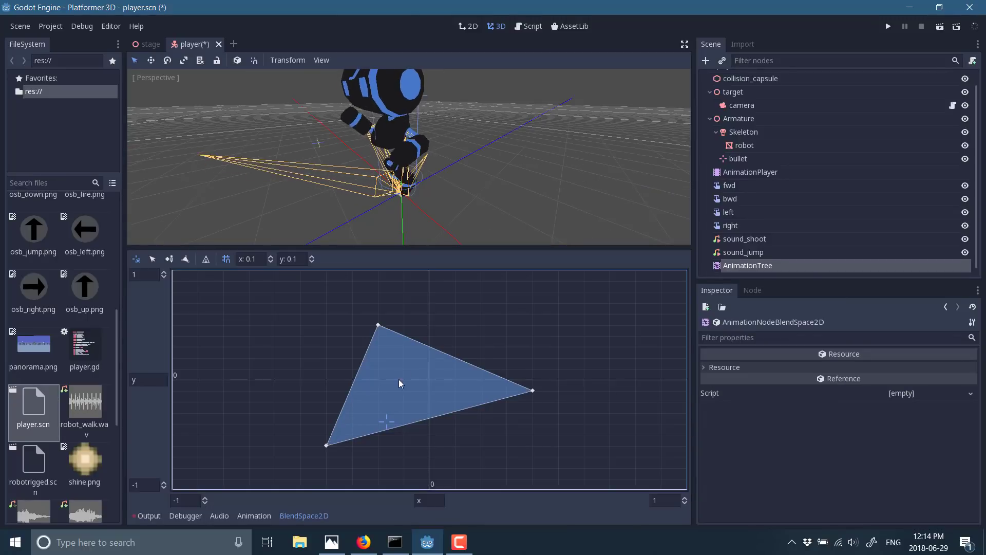
# Preview the blended animation at the blend space's origin, and close to the triangle's upper, right and lower-left corners.
pyautogui.moveTo(399, 380); pyautogui.dragTo(427, 380)
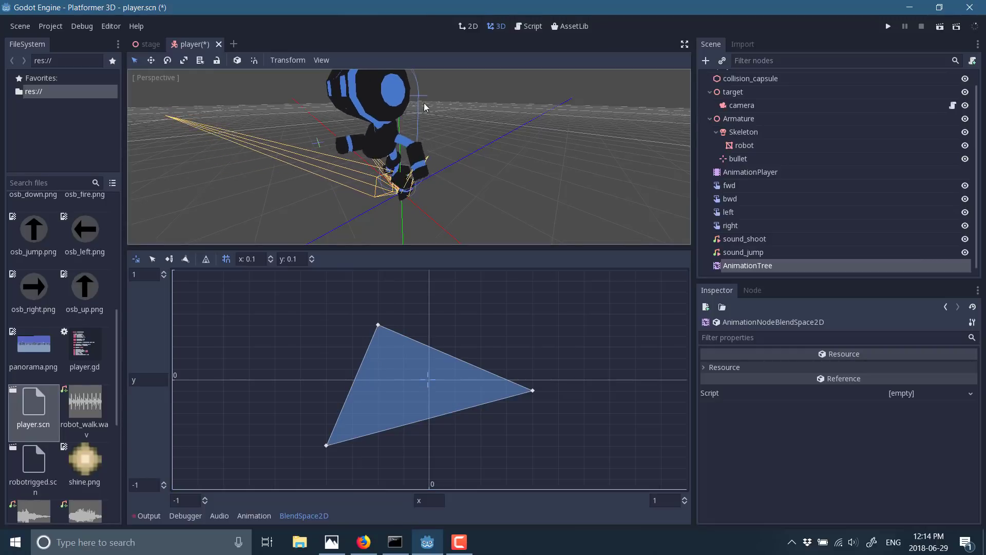
pyautogui.click(378, 331)
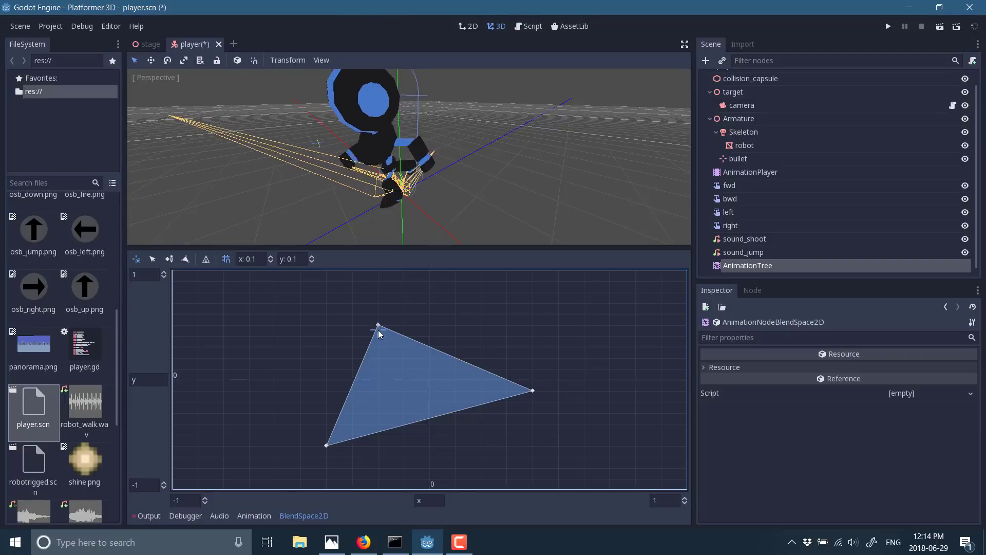
pyautogui.click(519, 389)
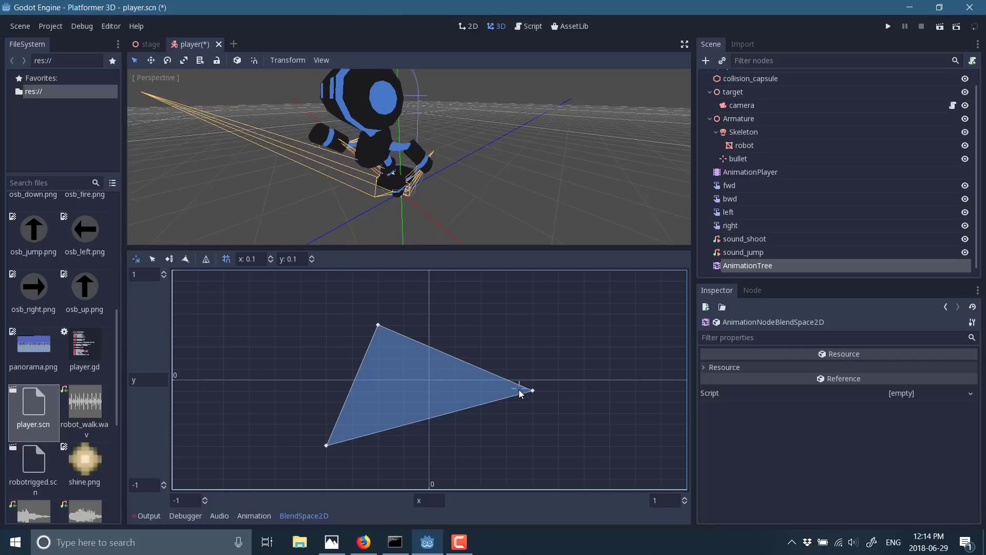
pyautogui.click(338, 434)
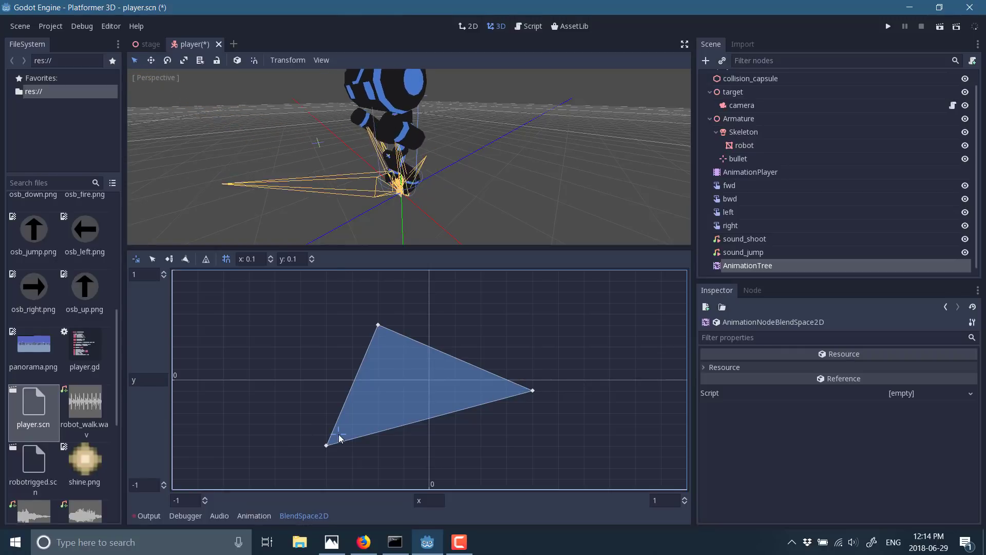
# Preview blends along the triangle's left edge by moving the blend position back and forth between its upper and lower-left corners.
pyautogui.click(367, 368)
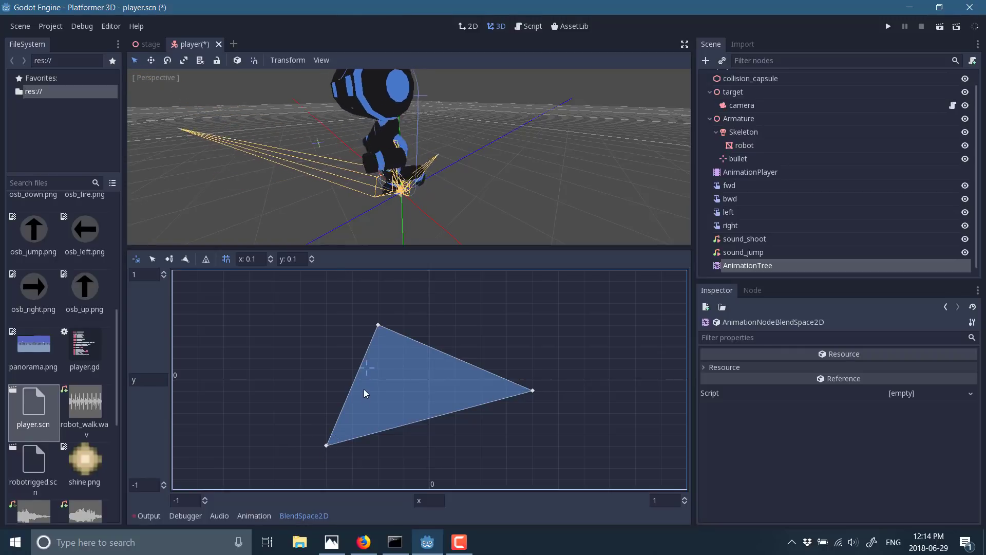
pyautogui.click(380, 339)
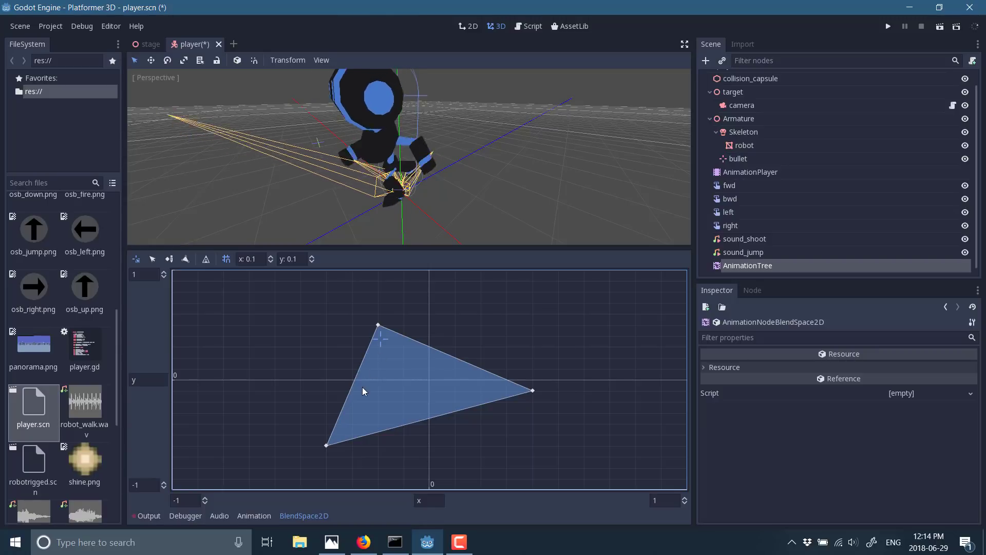
pyautogui.click(349, 408)
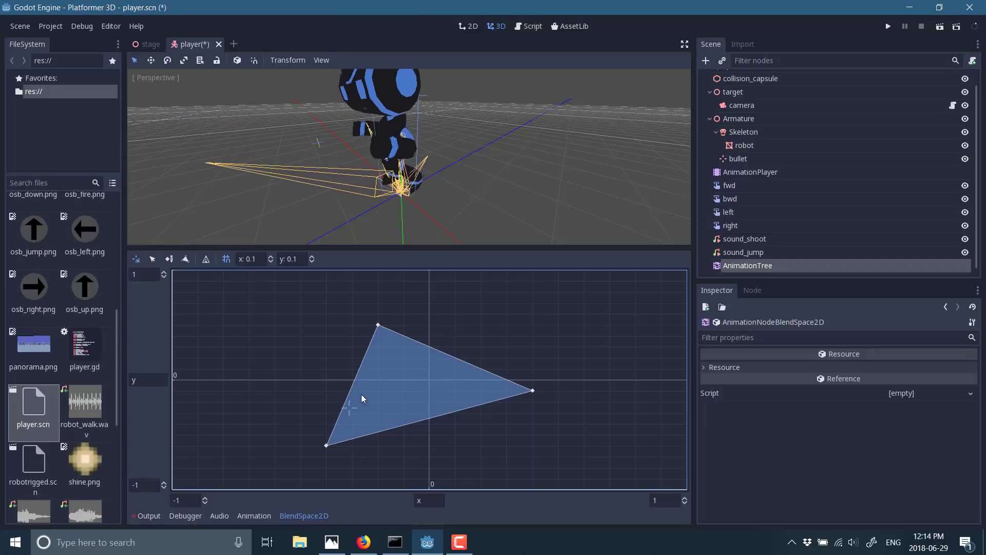
pyautogui.click(332, 439)
pyautogui.click(369, 375)
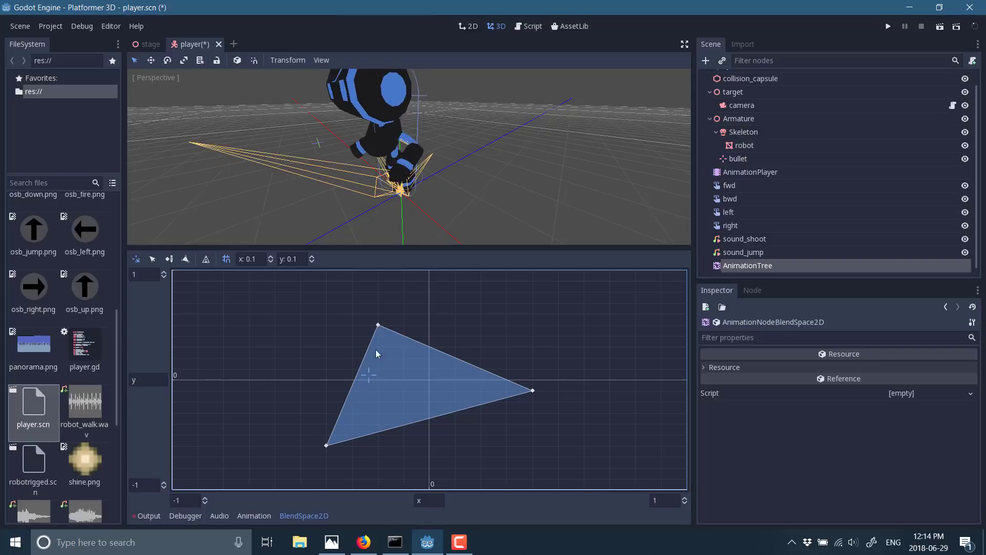
# Move the blend position near the triangle's right corner, and on to a spot just inside its upper corner.
pyautogui.click(498, 378)
pyautogui.click(396, 332)
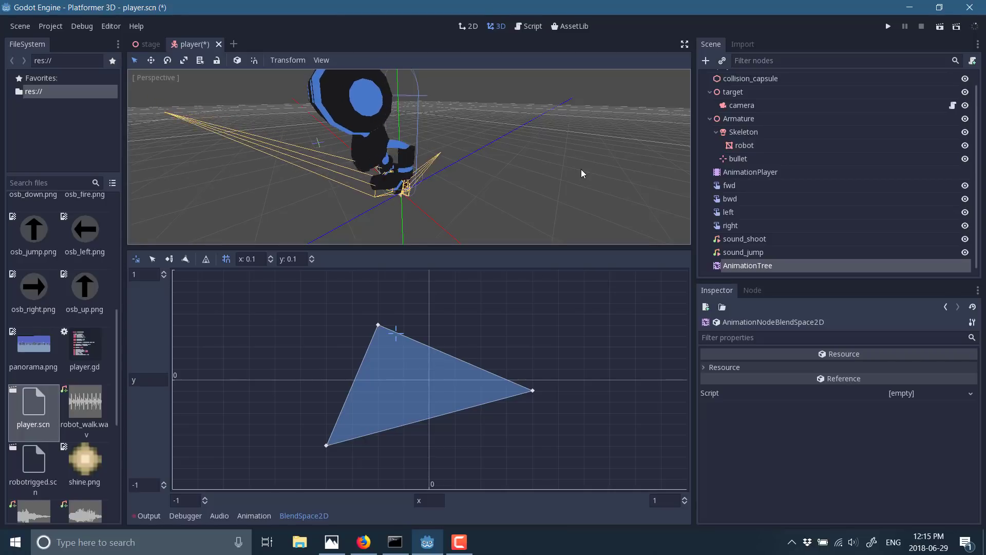
pyautogui.click(346, 439)
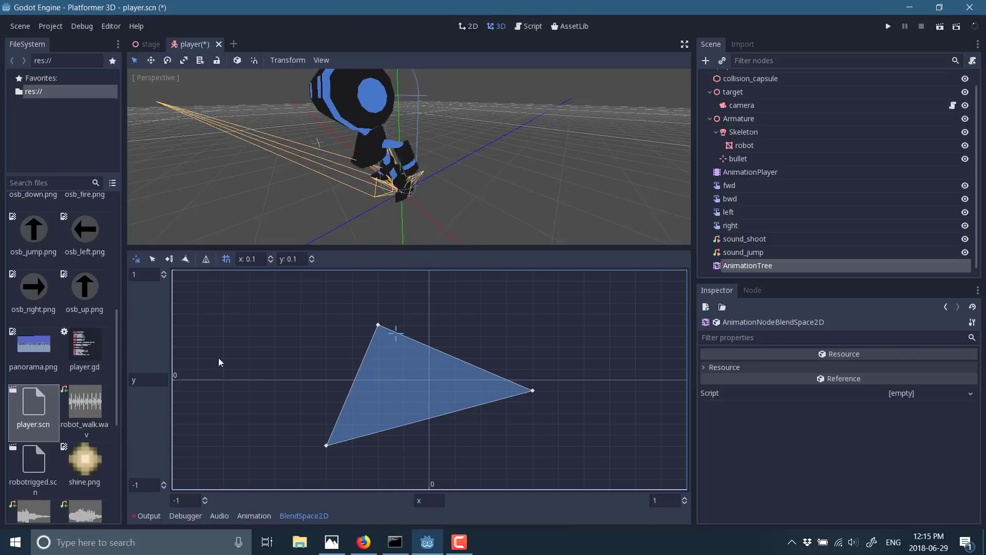